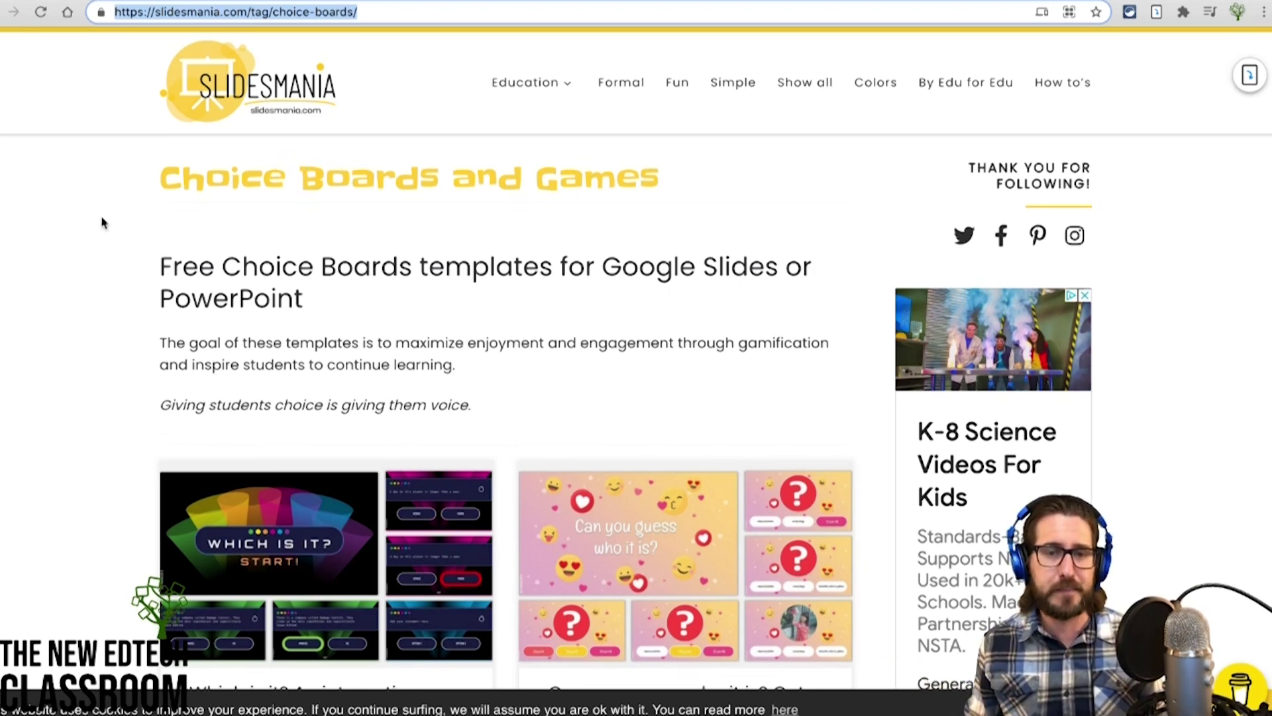
Scroll through the SlidesMania choice board game templates.
scroll(102, 221, down, 3)
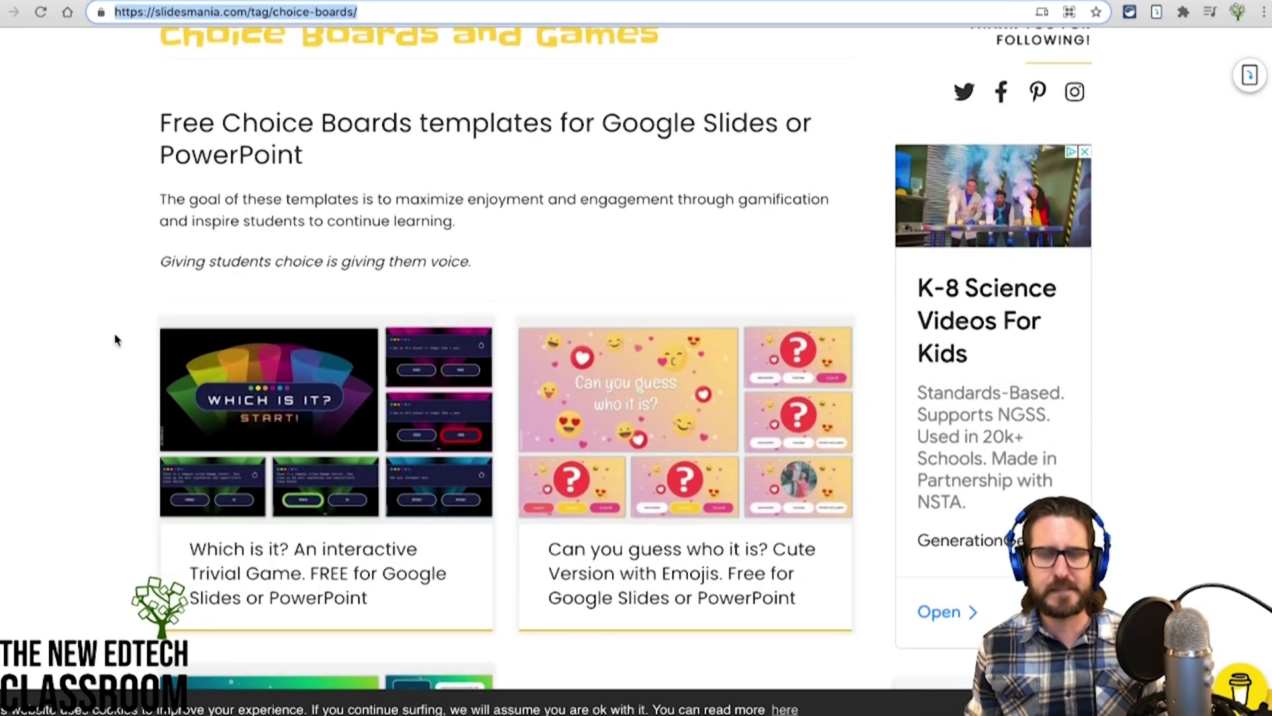
scroll(113, 338, down, 1)
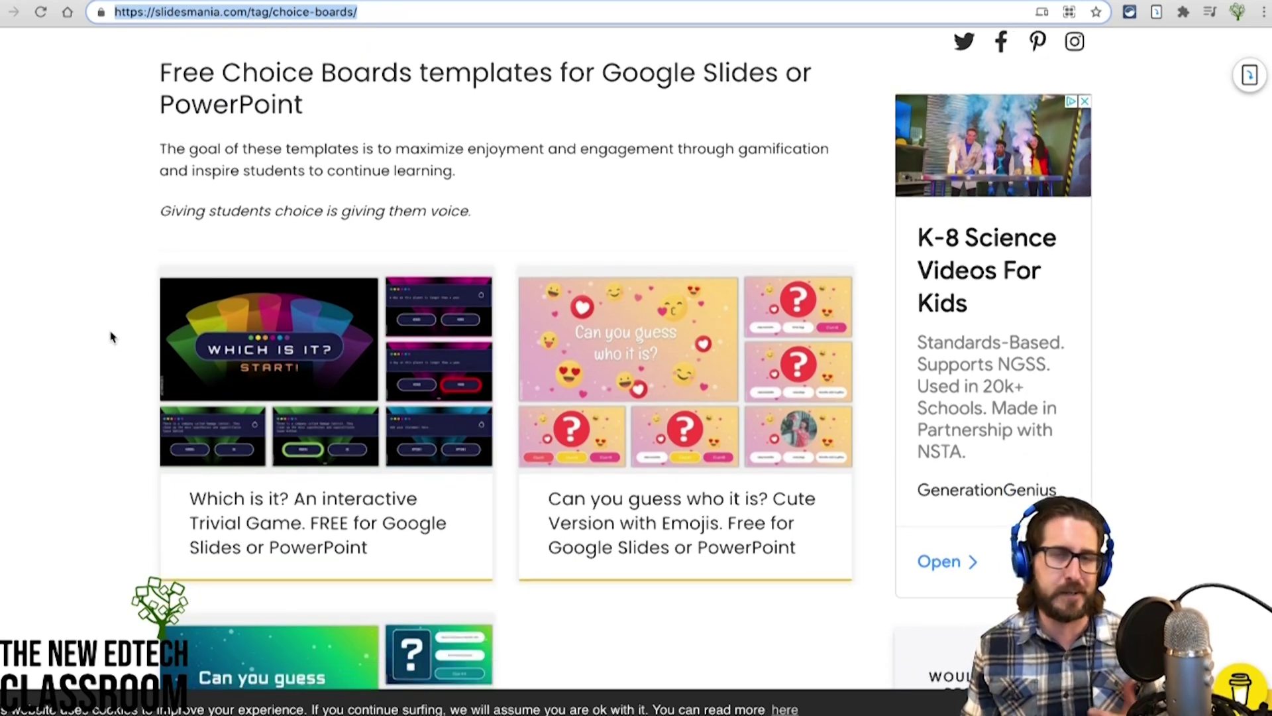
scroll(111, 337, down, 15)
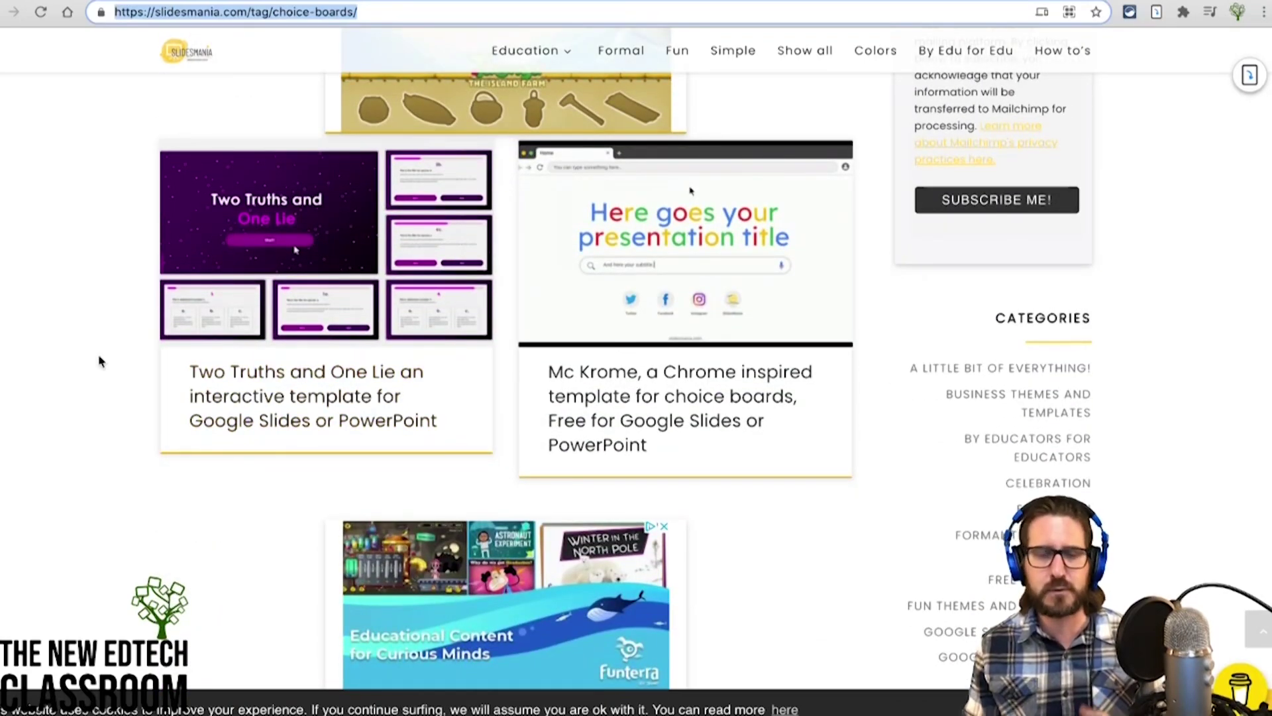
scroll(99, 361, down, 12)
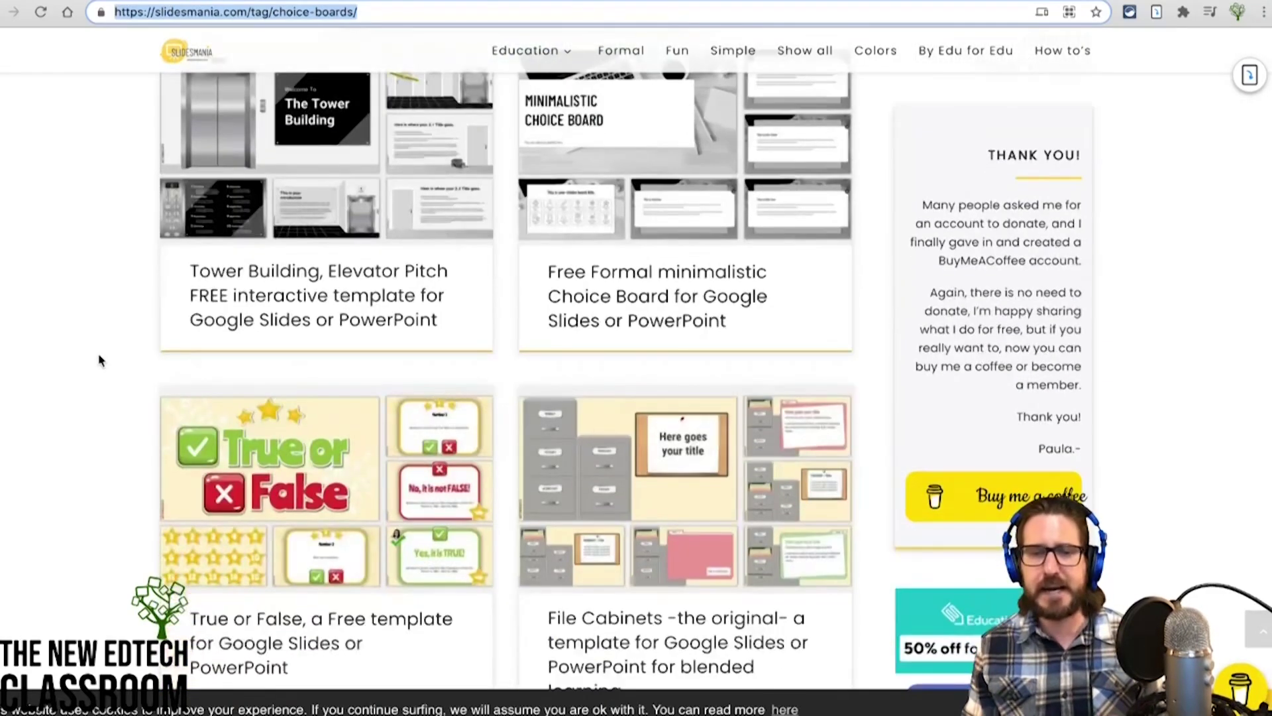
scroll(99, 357, up, 20)
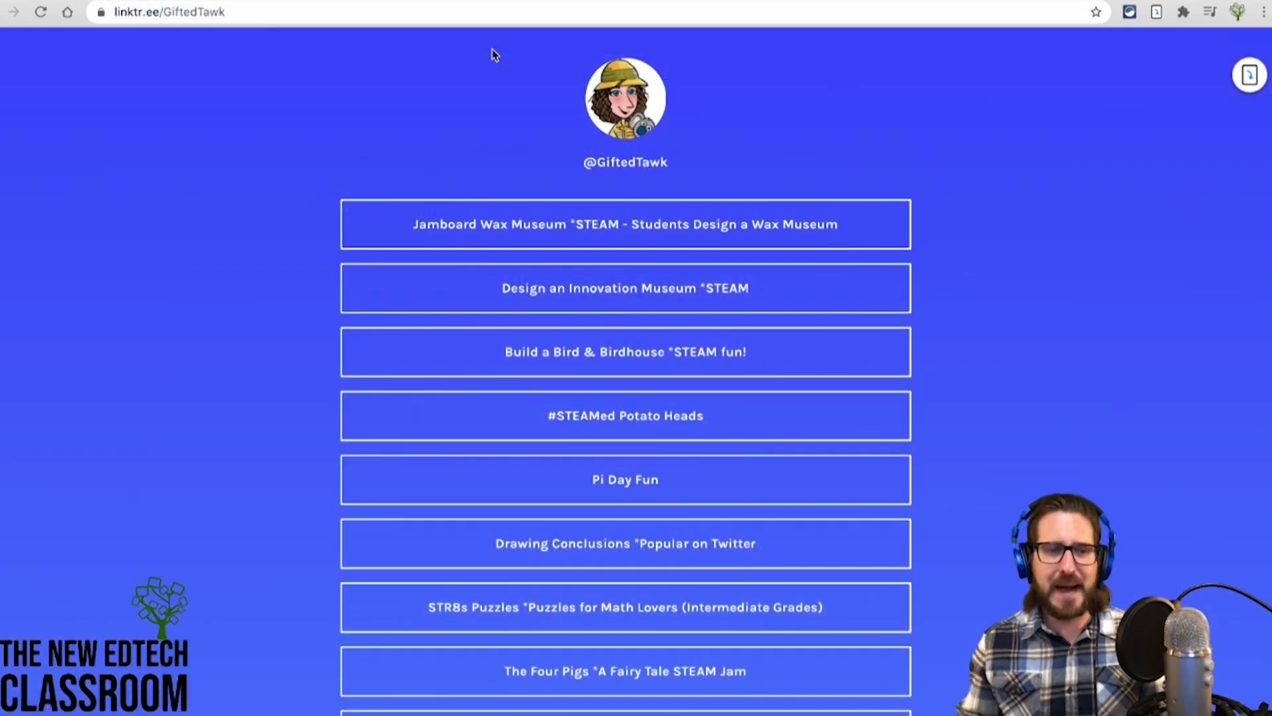
Switch to the Flocabulary Mean, Median & Mode lesson tab.
click(530, 0)
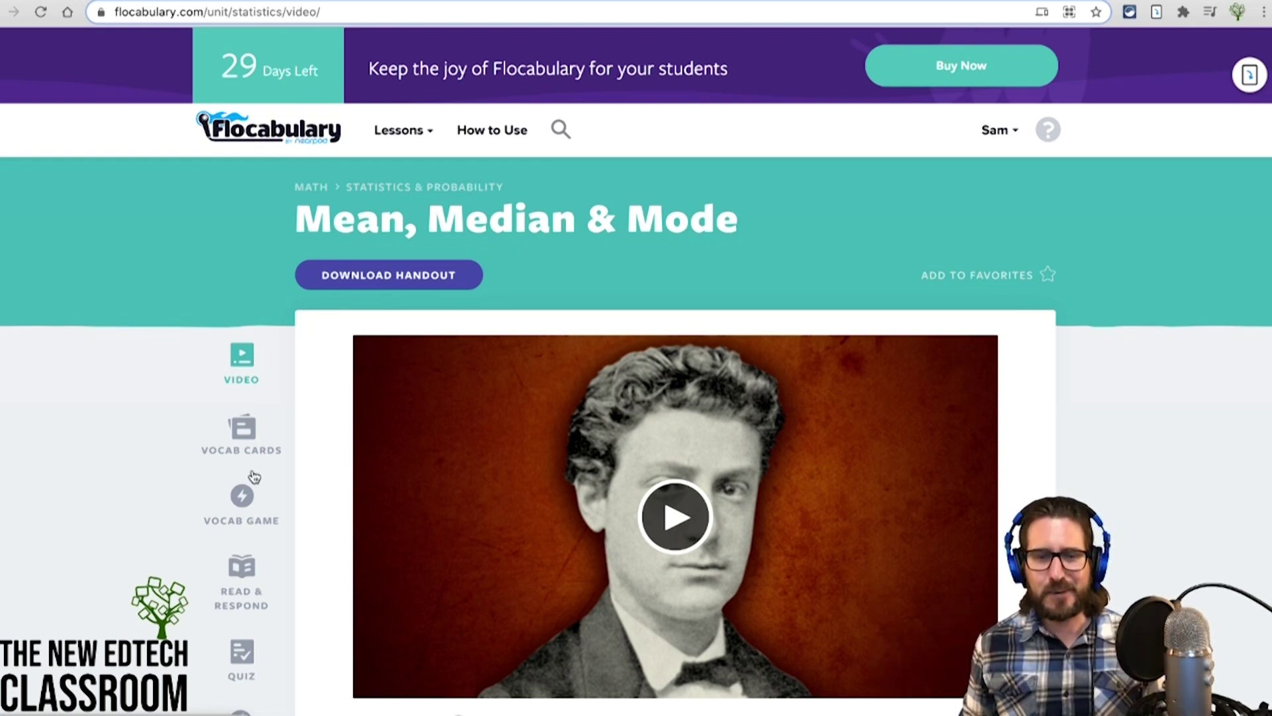
Open the Mean, Median & Mode lesson's Vocab Game and scroll through its panel.
click(246, 504)
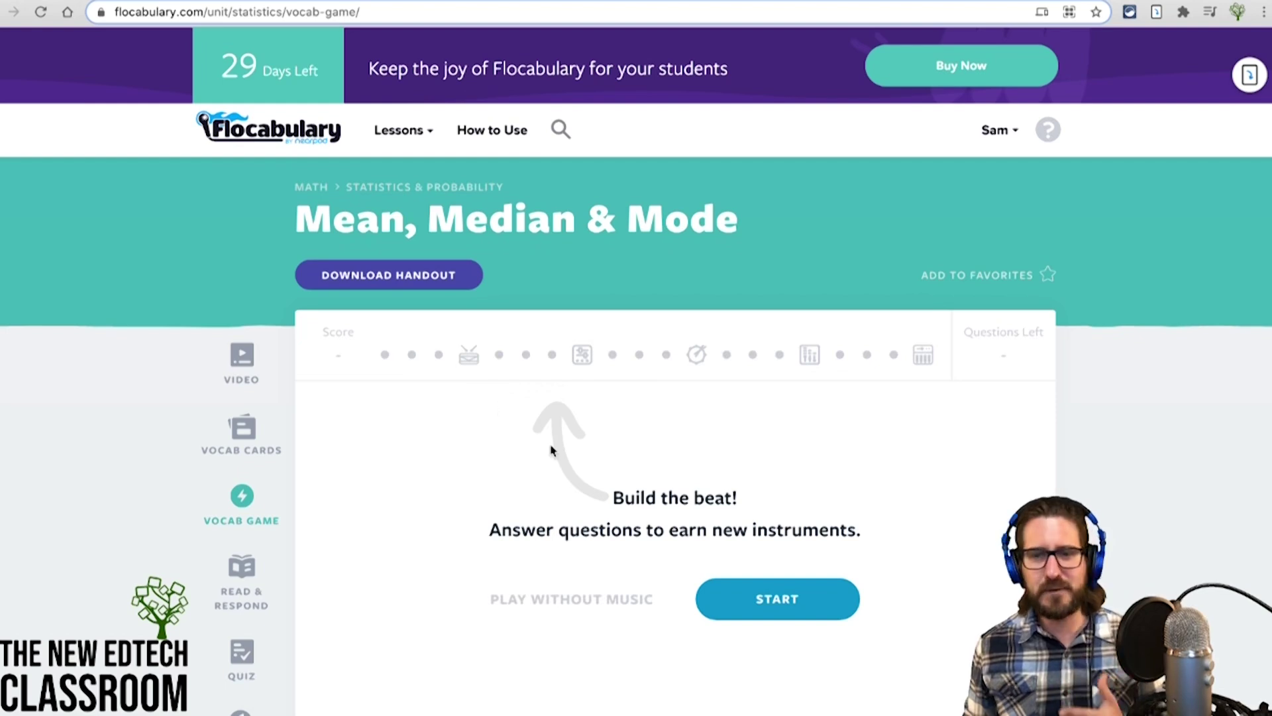
scroll(433, 527, down, 5)
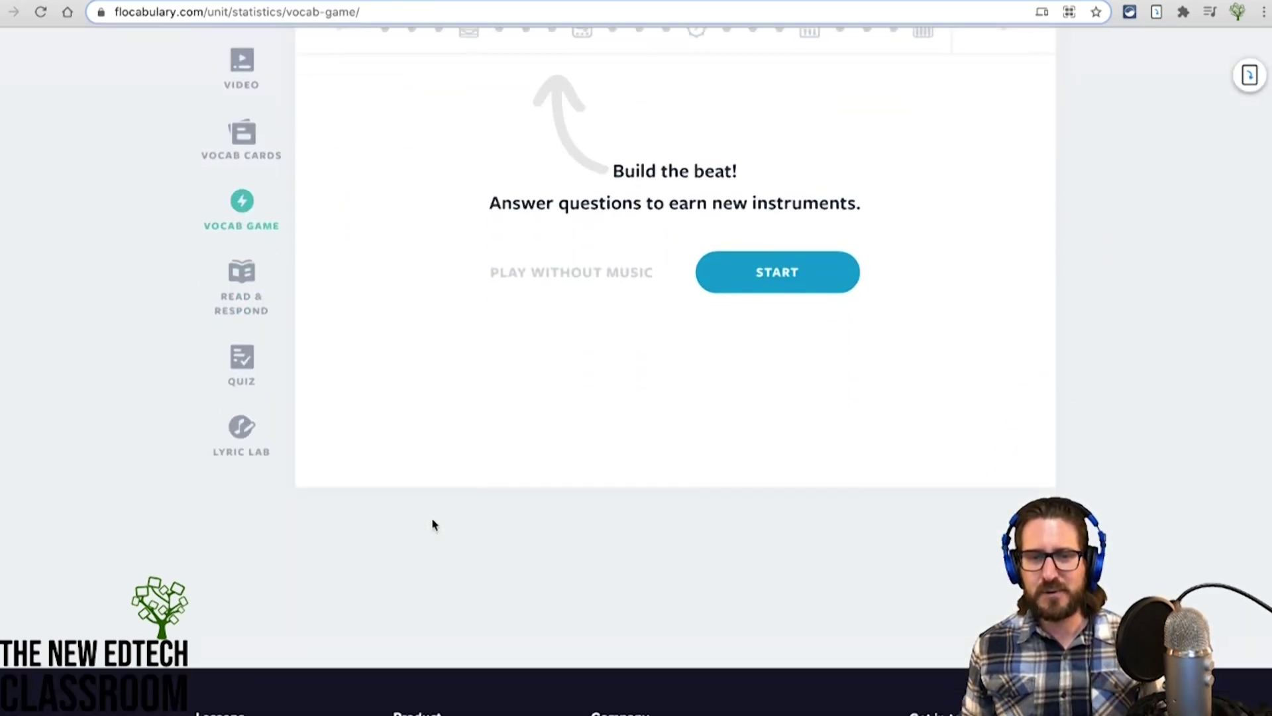
scroll(355, 449, up, 2)
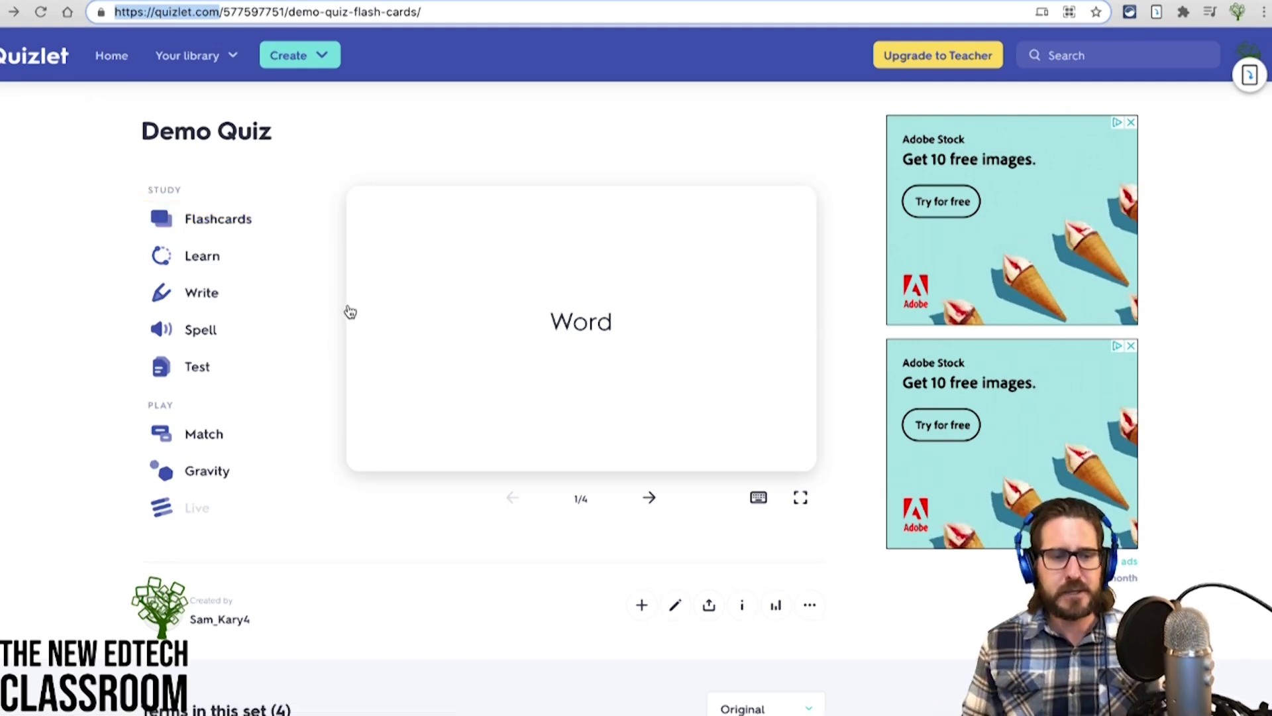
Start a Gravity game on the Demo Quiz set and submit an answer to destroy an asteroid.
click(196, 477)
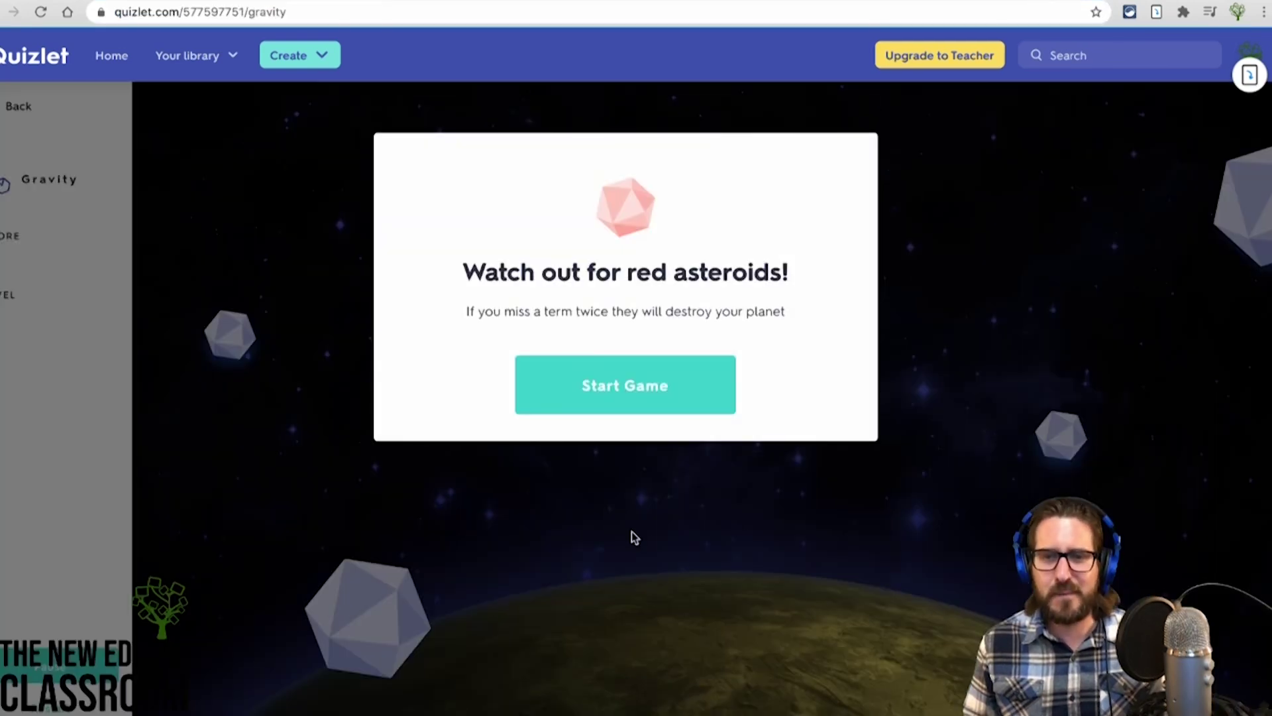
click(622, 398)
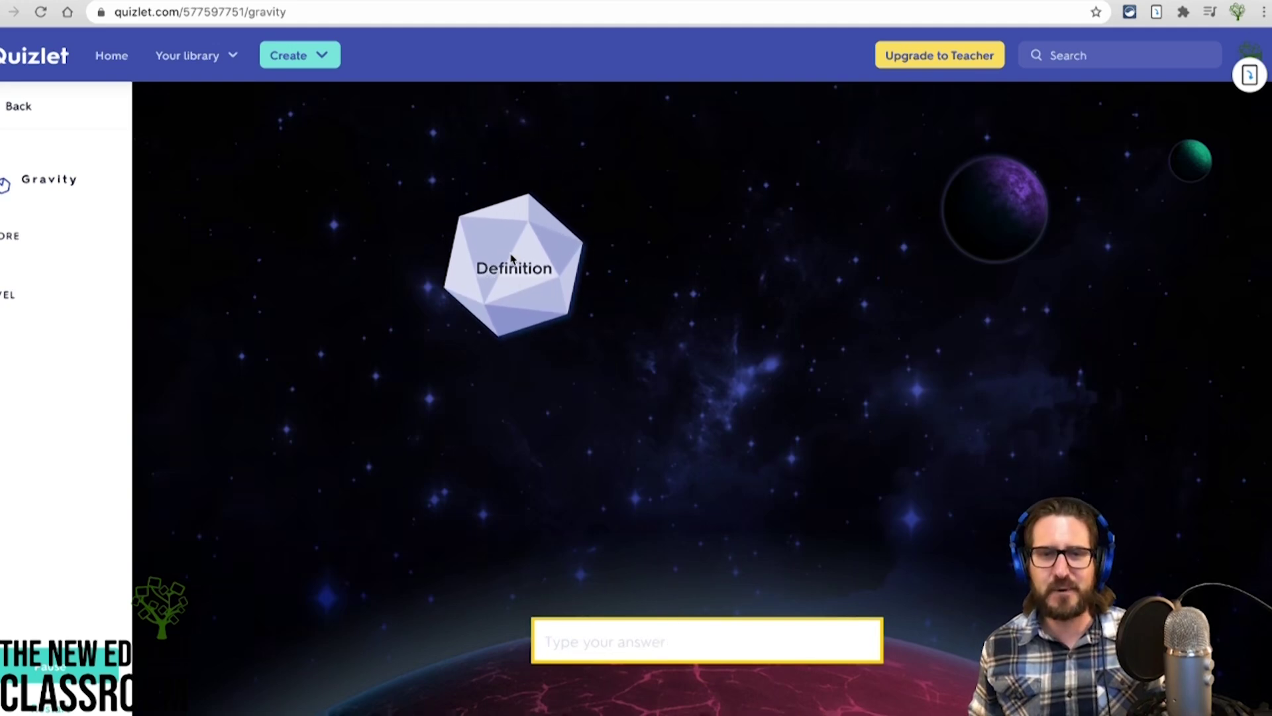
text(answer)
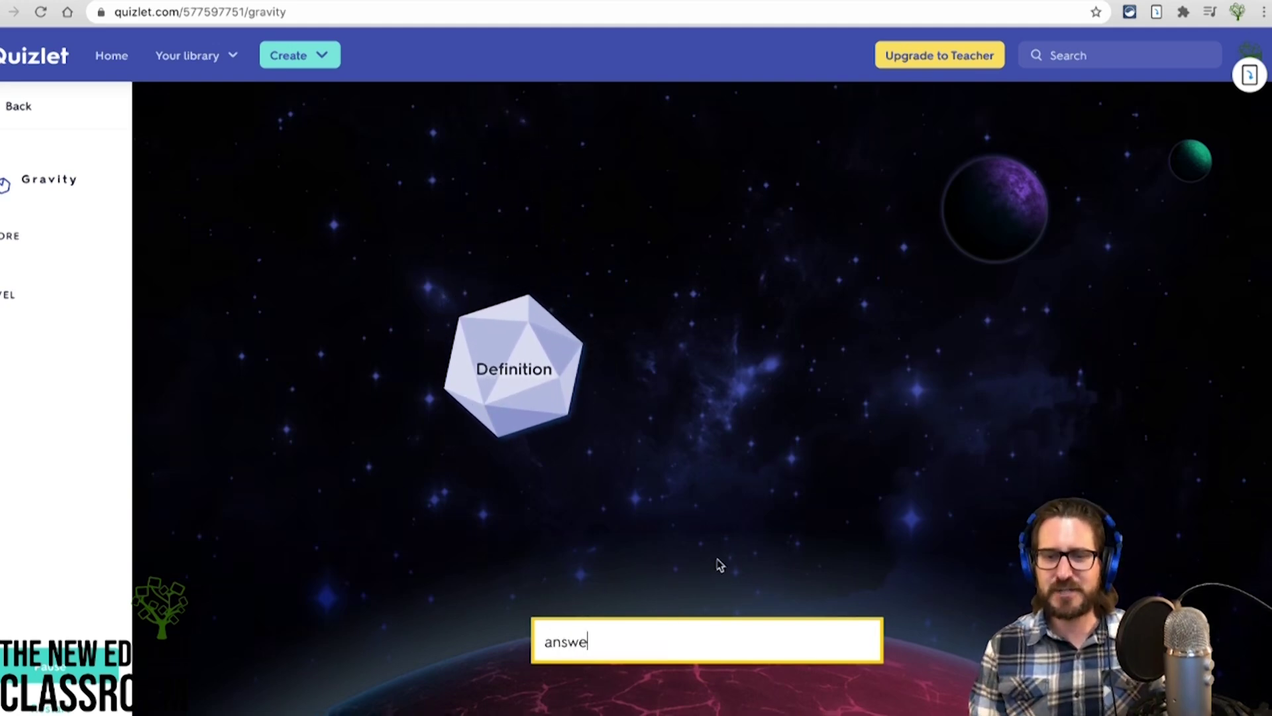
key(Return)
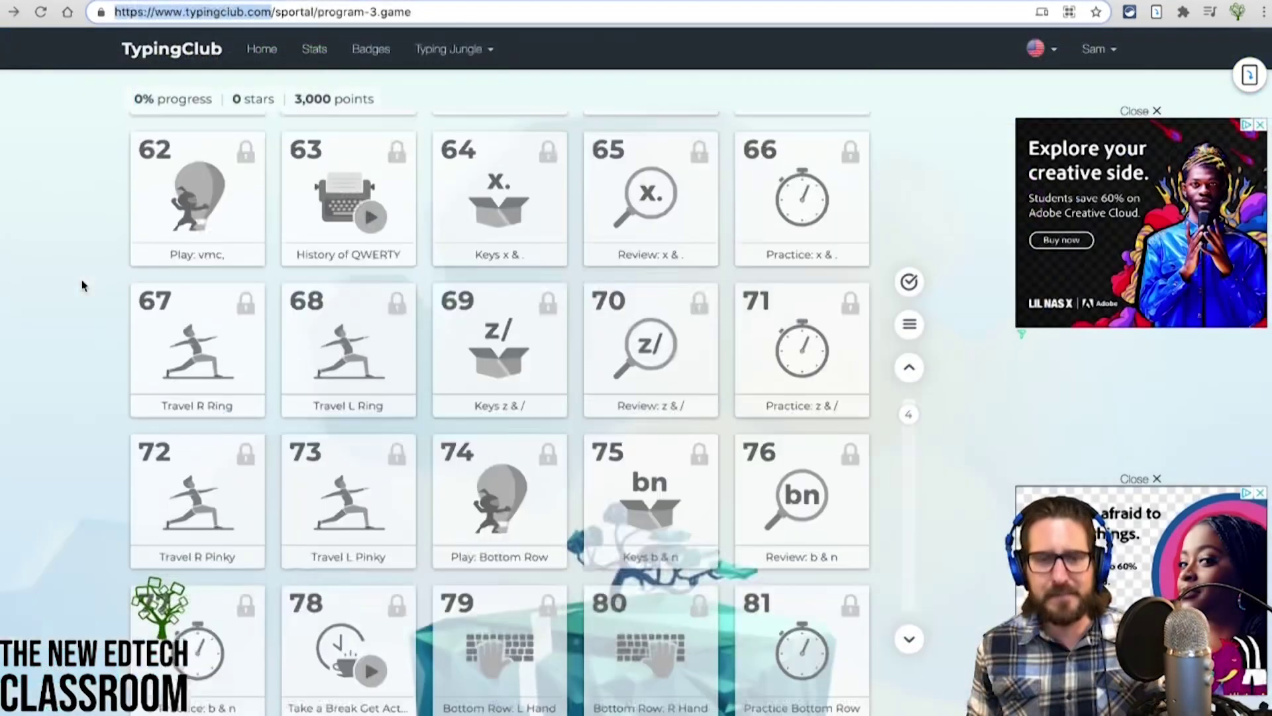
scroll(82, 285, down, 10)
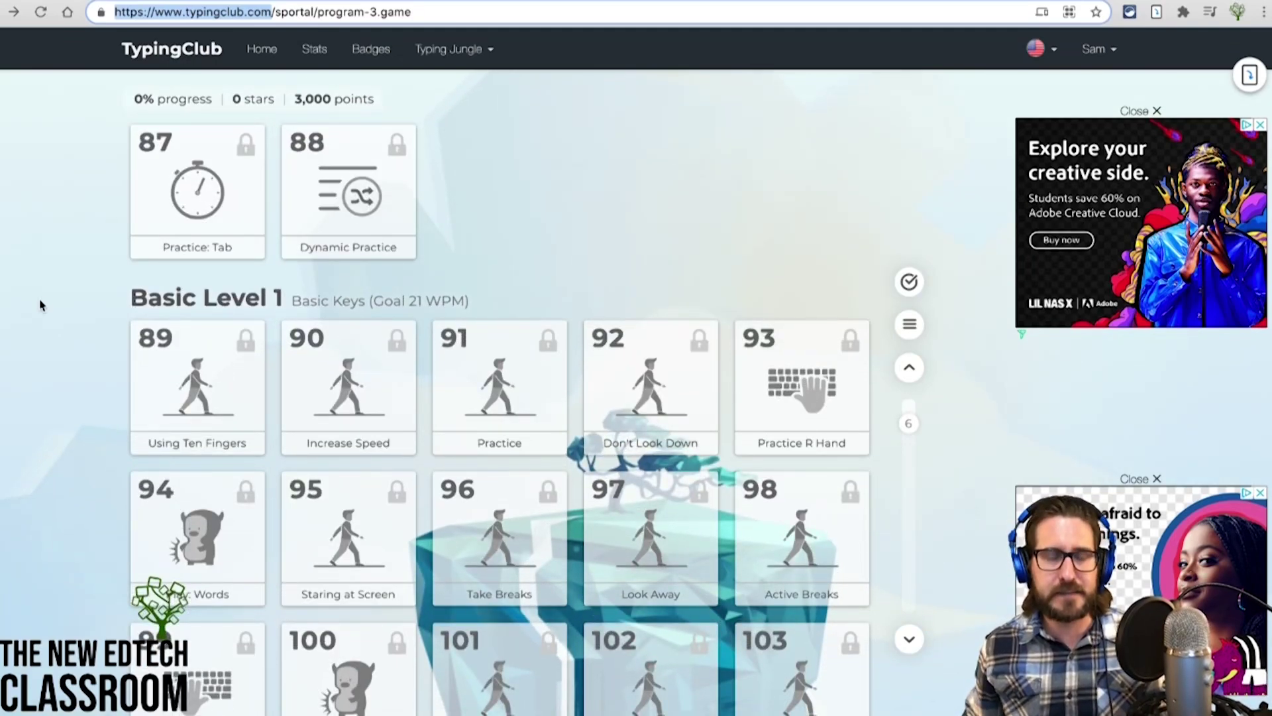
Open locked lesson 8 'Play: fjkd' and type 'ffjjfjk' to pop letter balloons.
scroll(40, 305, up, 20)
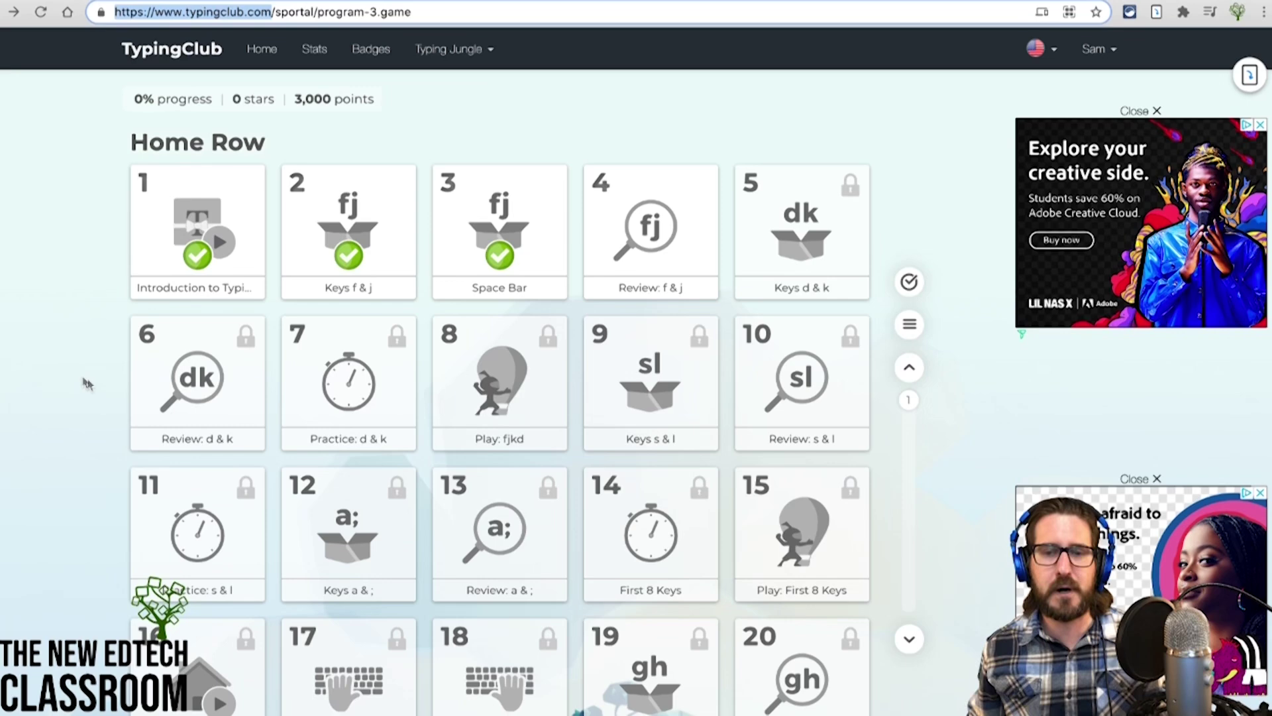
click(520, 385)
click(702, 452)
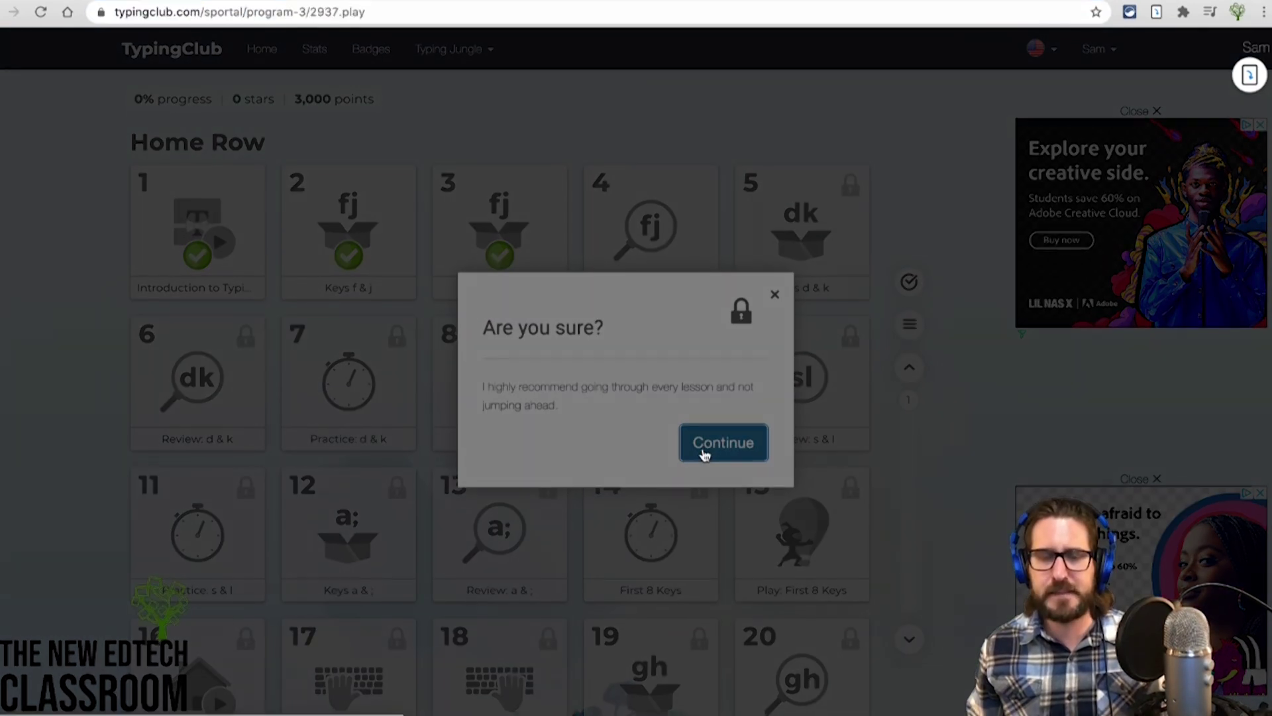
text(ffj)
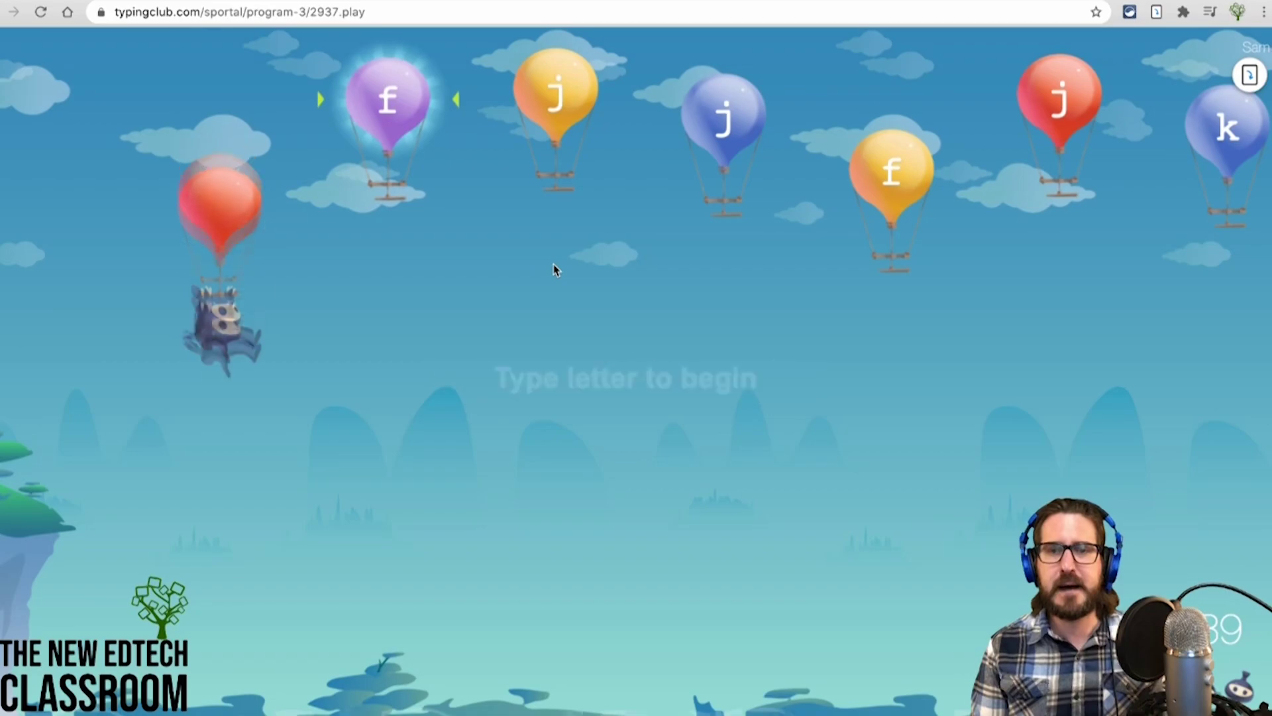
text(jfjk)
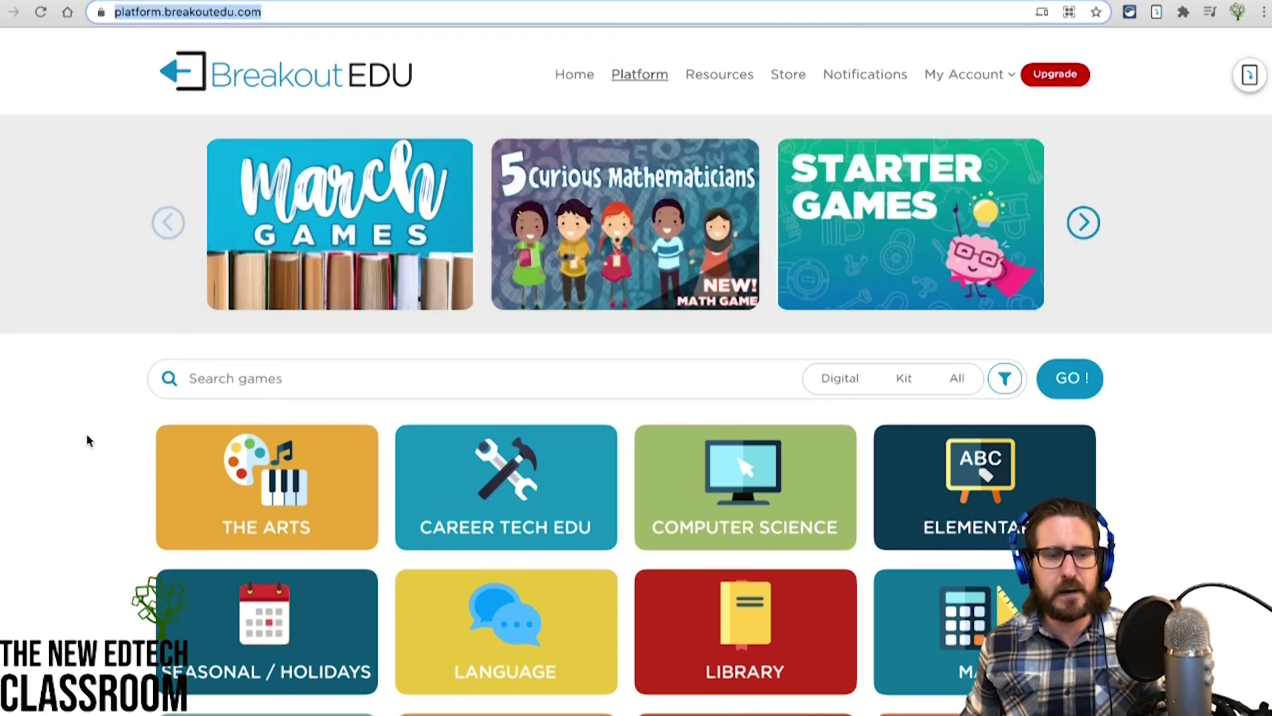
Scroll the faculty game results and launch The Faculty Meeting digital breakout.
scroll(86, 432, down, 2)
scroll(126, 398, down, 4)
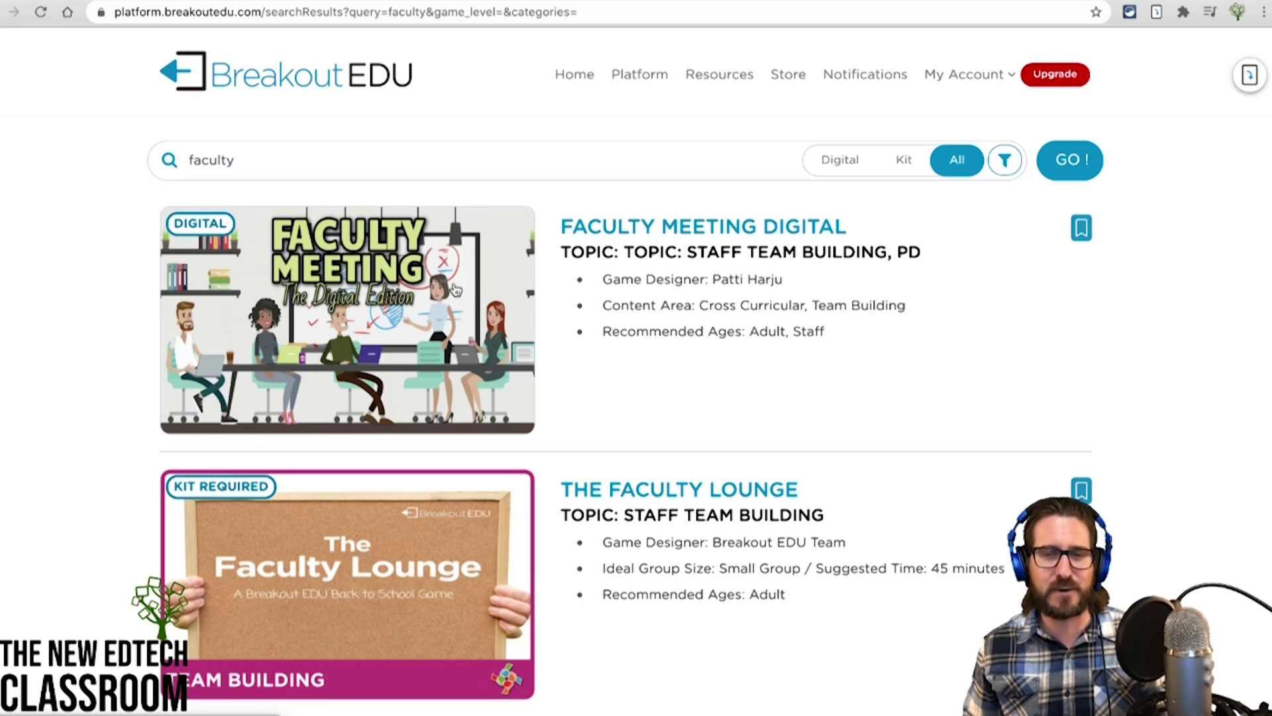
click(456, 289)
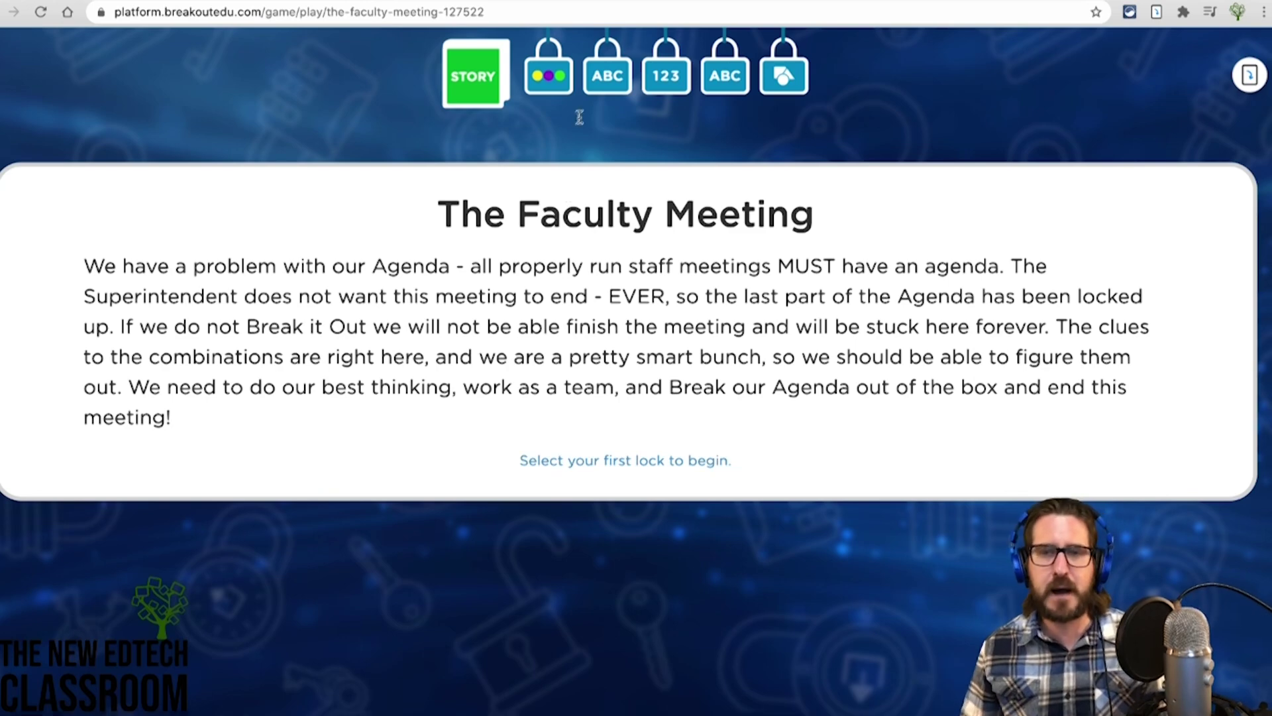
Open the colour lock puzzle and check the annotation extension's options.
click(554, 82)
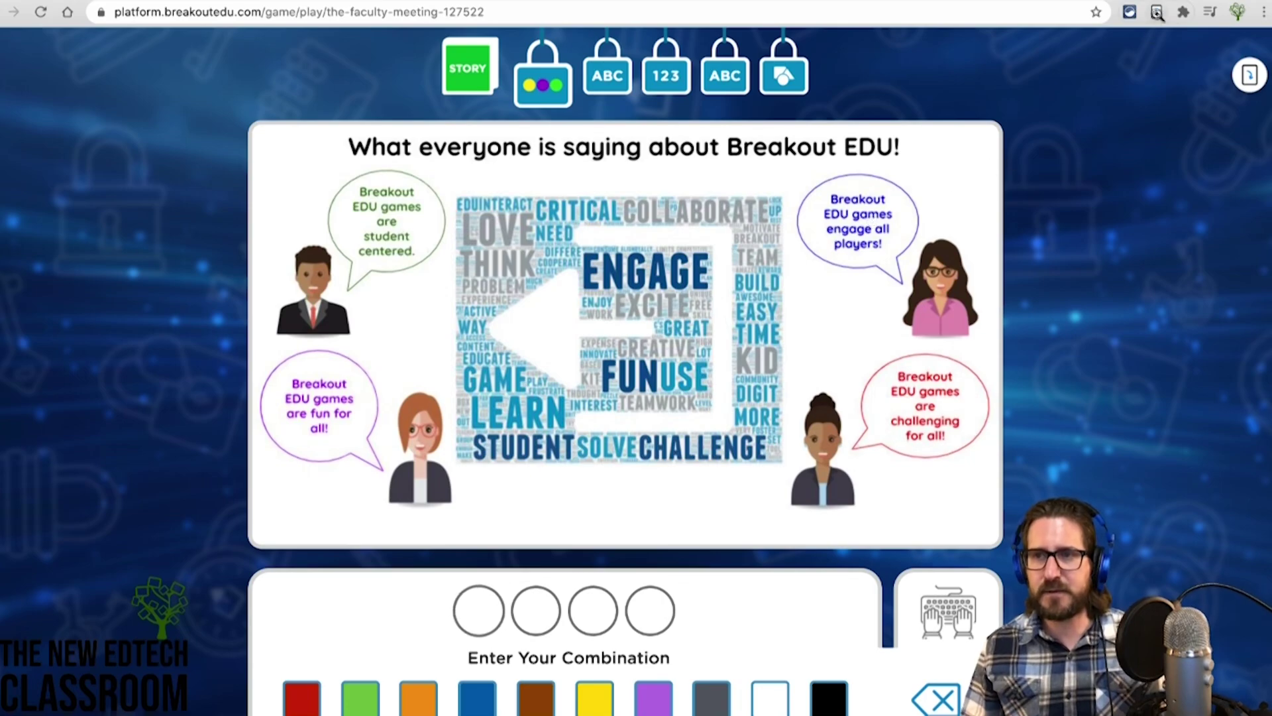
click(1157, 12)
click(1164, 60)
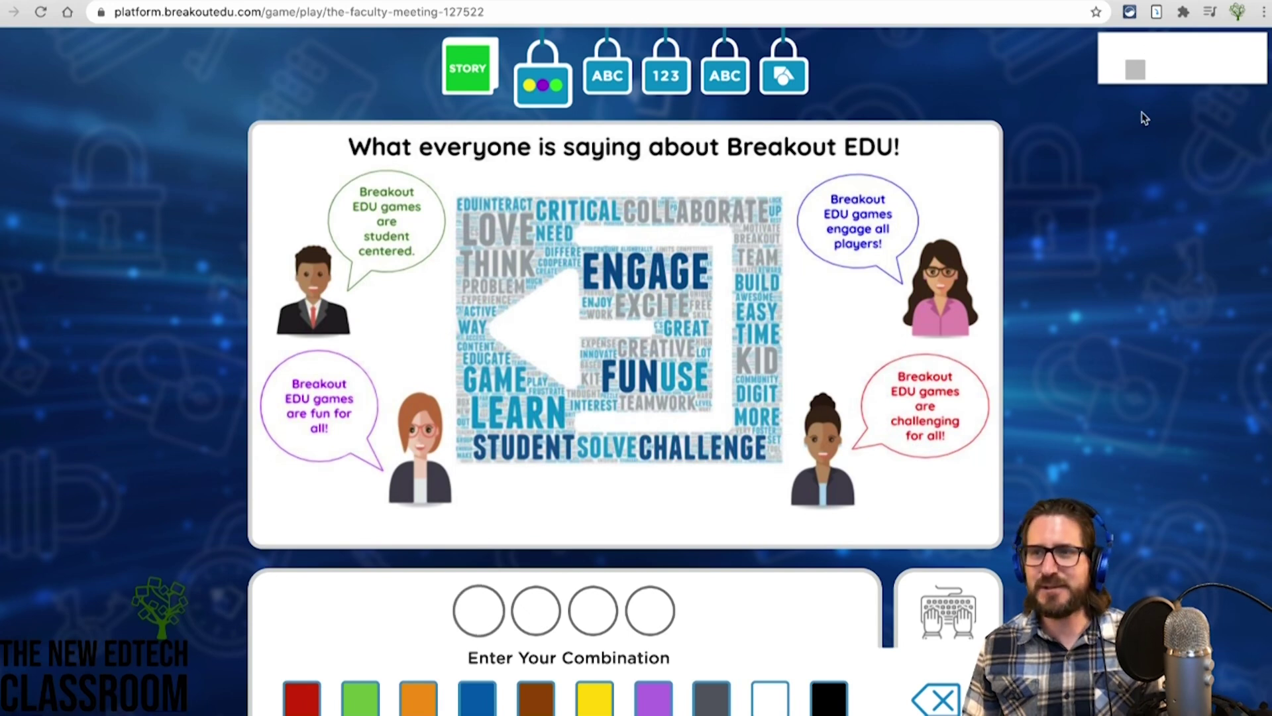
click(1161, 20)
click(1155, 21)
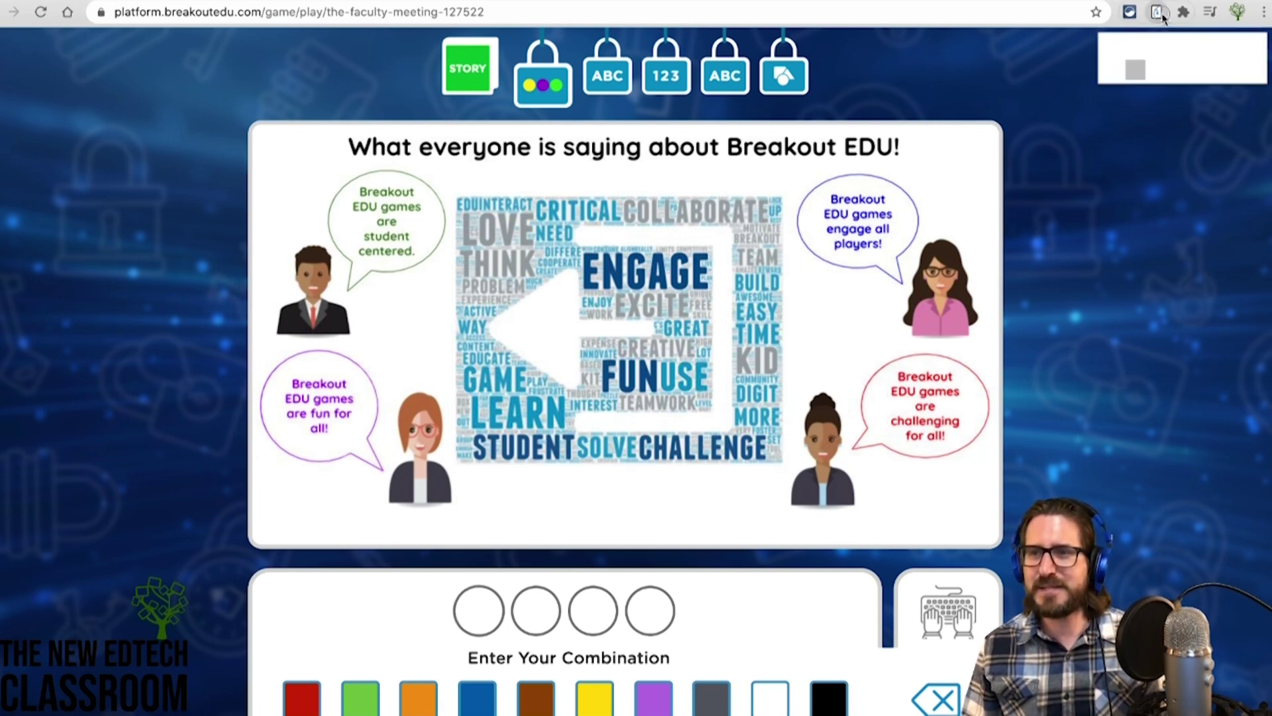
click(1123, 93)
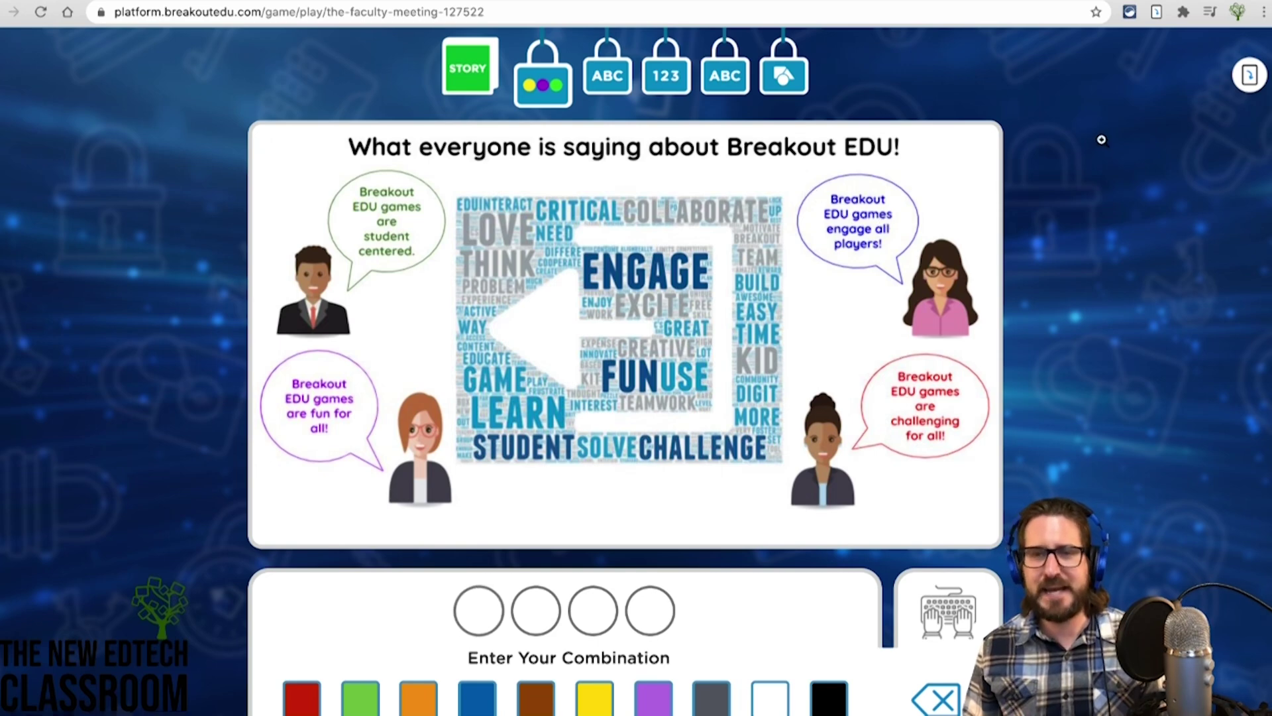
Enlarge the colour lock's slide image to read the clue, then close it.
click(495, 190)
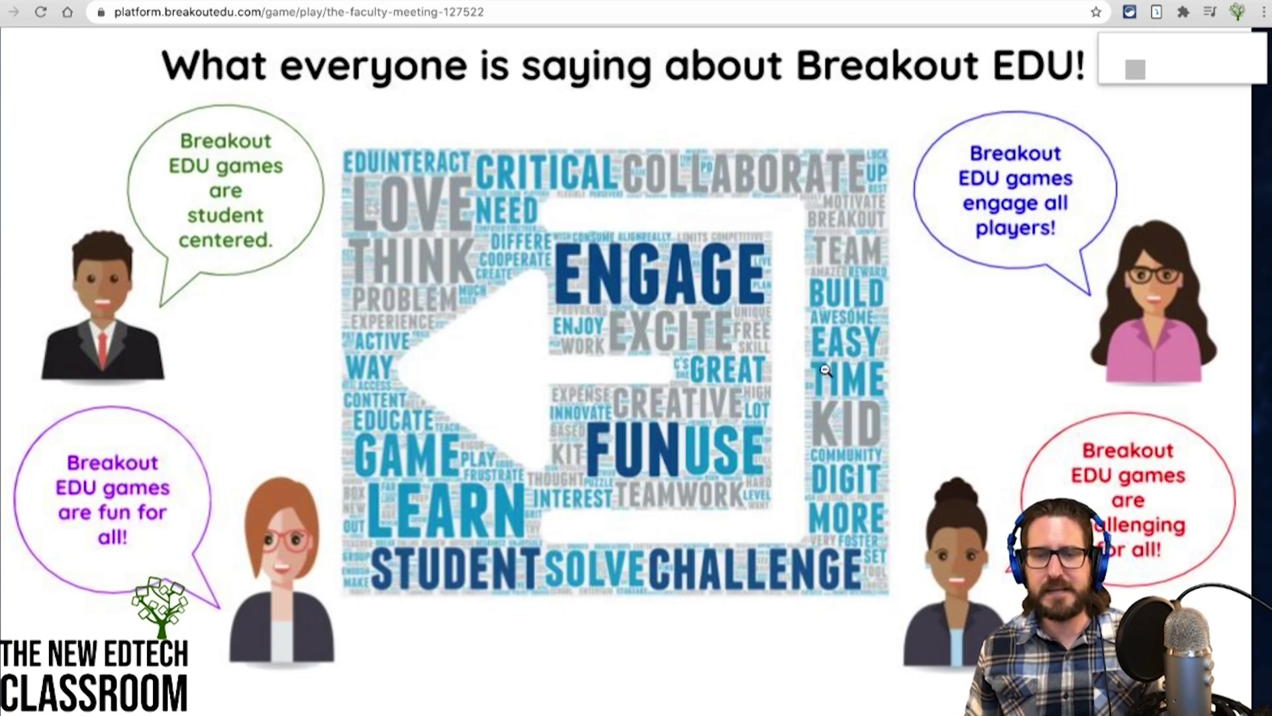
click(546, 118)
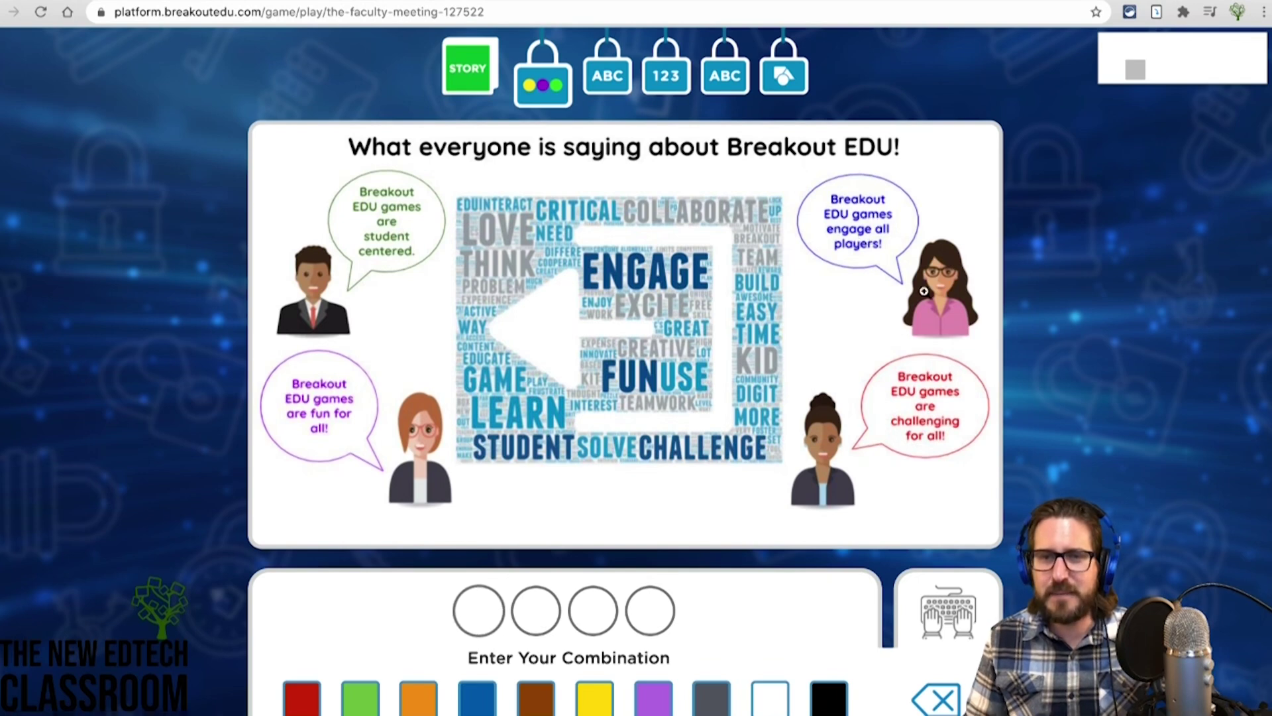
click(1246, 68)
click(949, 68)
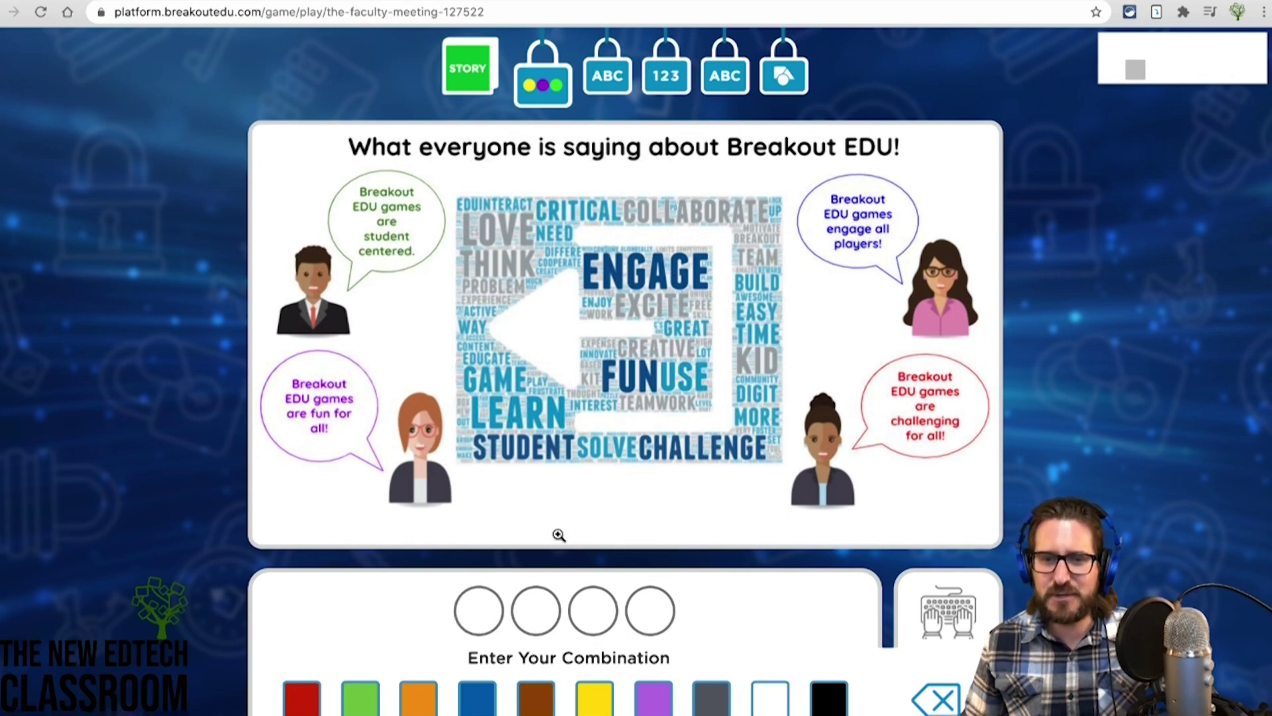
Enter the colour combination blue, purple, green, red and move on to the next lock.
click(476, 696)
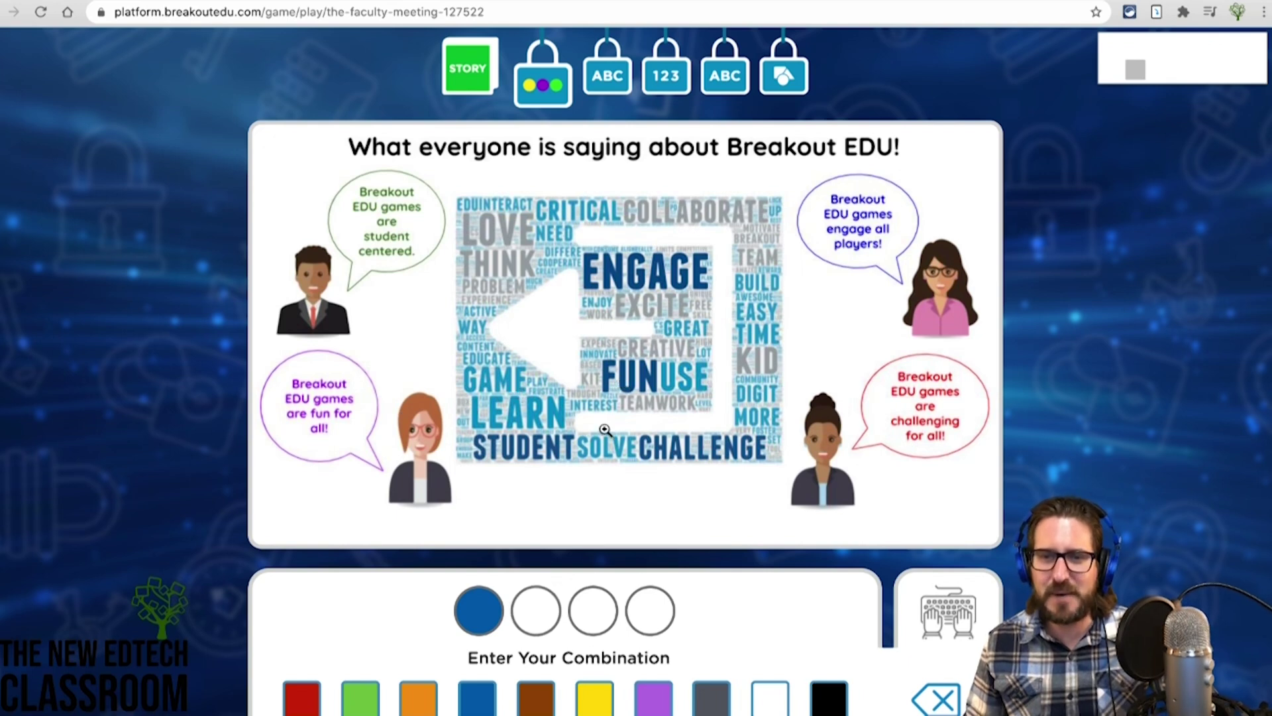
click(656, 705)
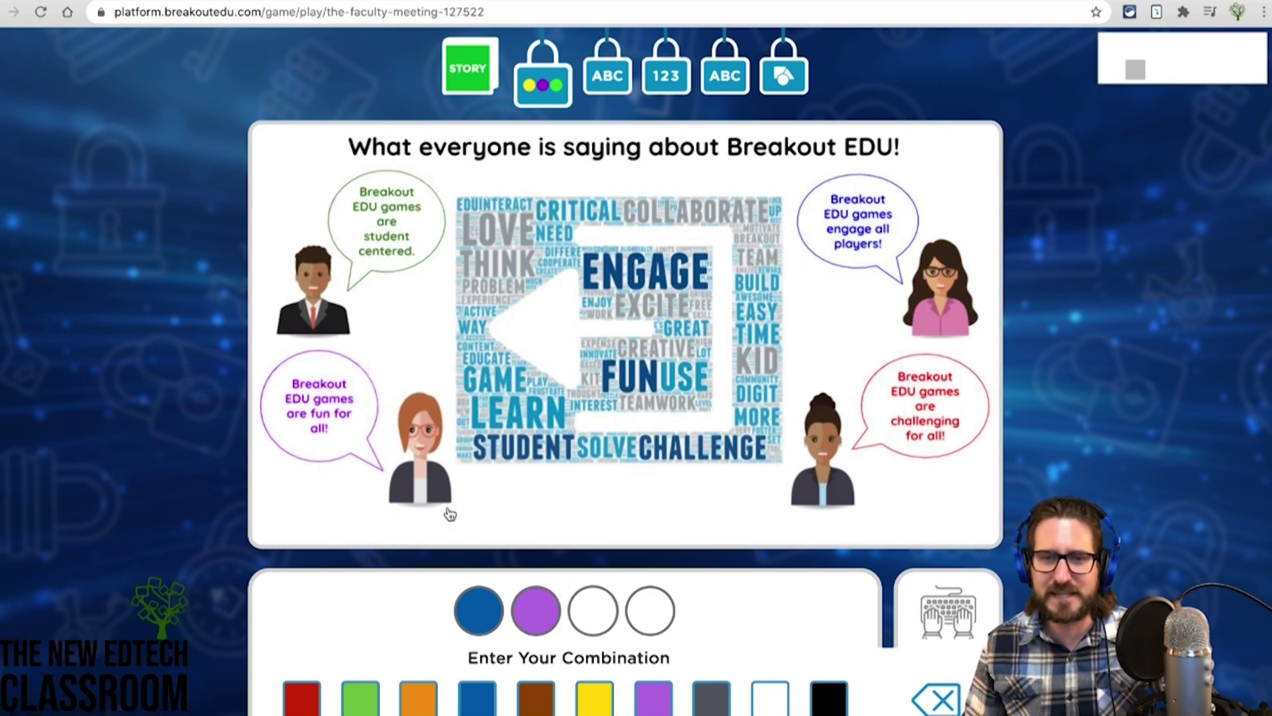
click(360, 700)
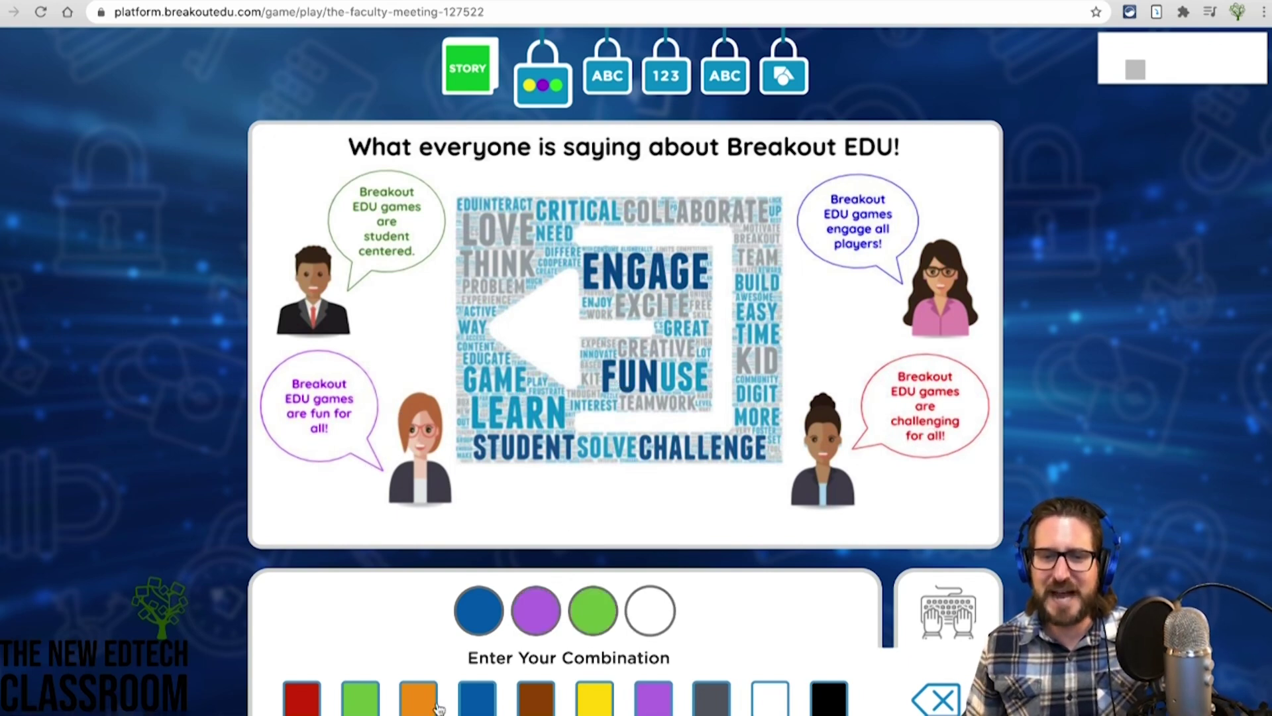
click(312, 701)
click(584, 96)
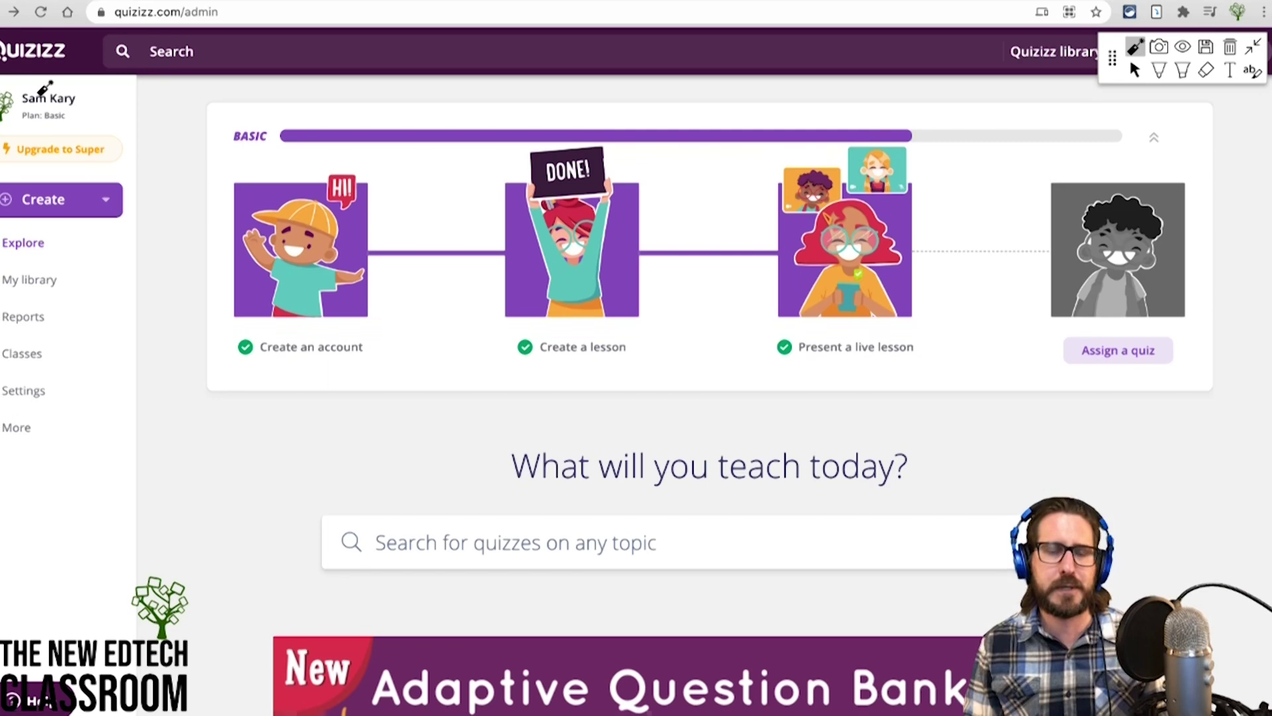
Start a new quiz via Create > Quiz, then cancel back to the dashboard.
key(Escape)
scroll(190, 252, down, 2)
scroll(190, 252, up, 2)
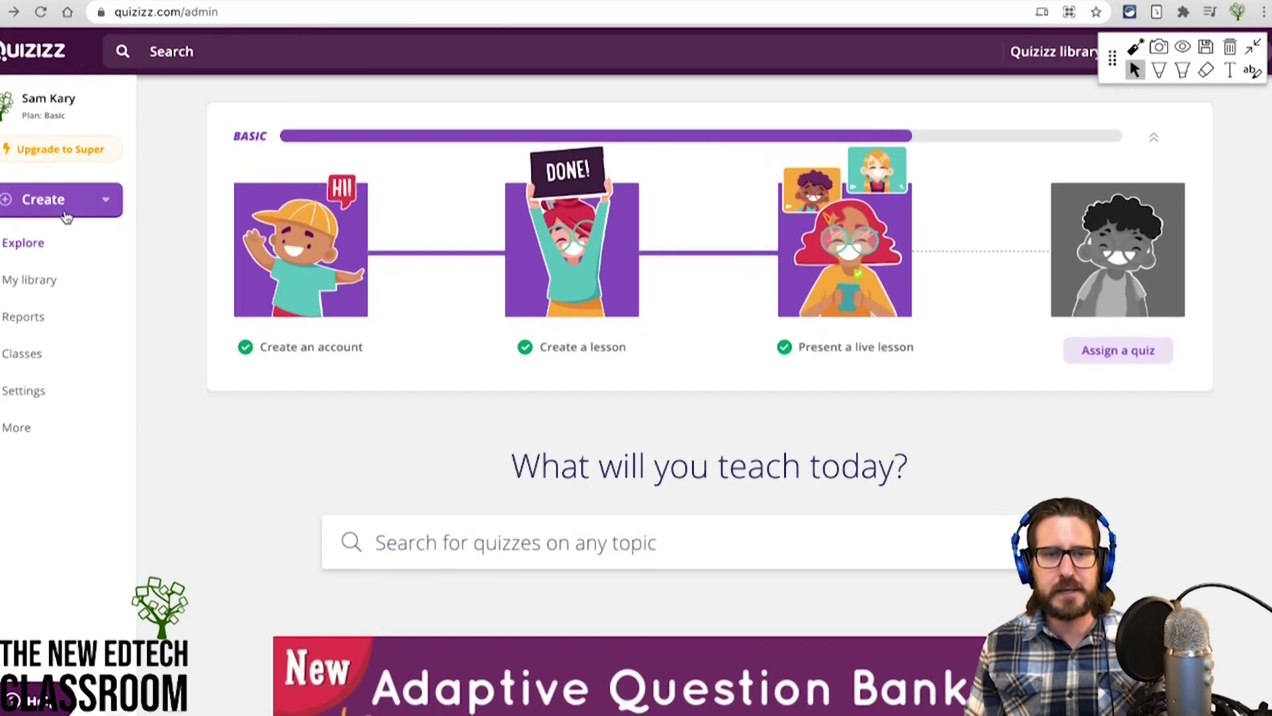
click(58, 202)
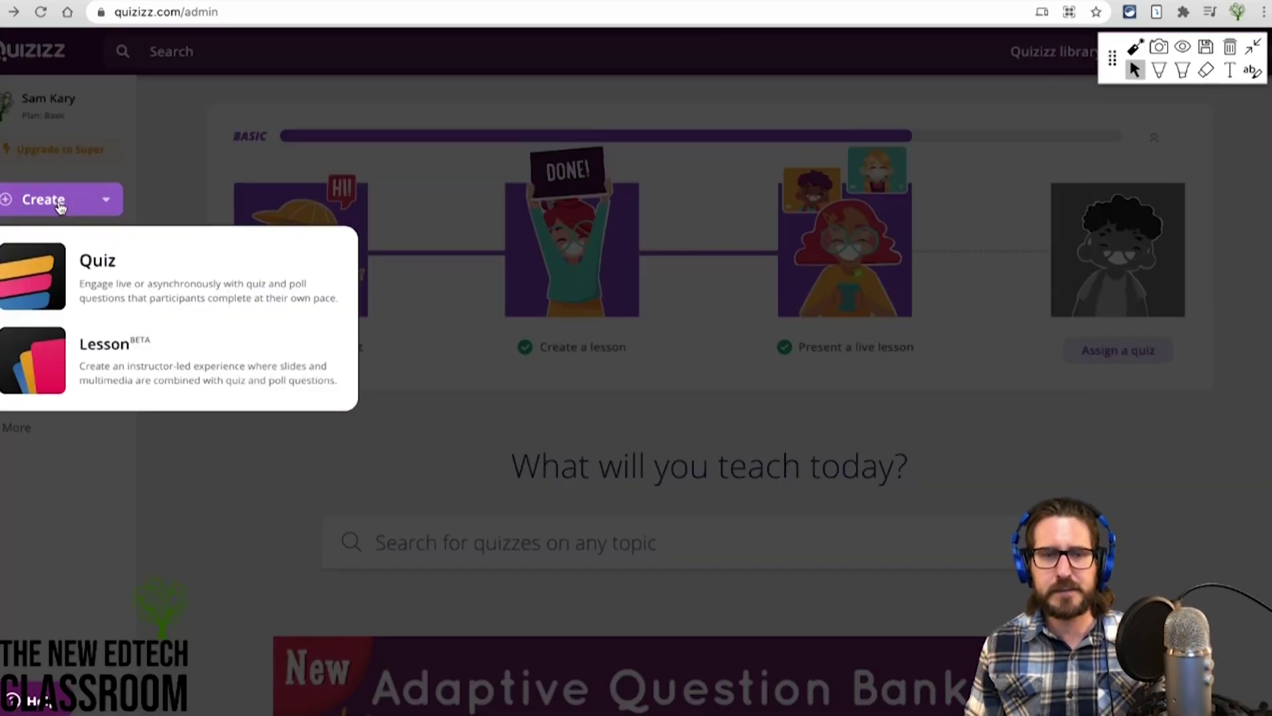
click(47, 273)
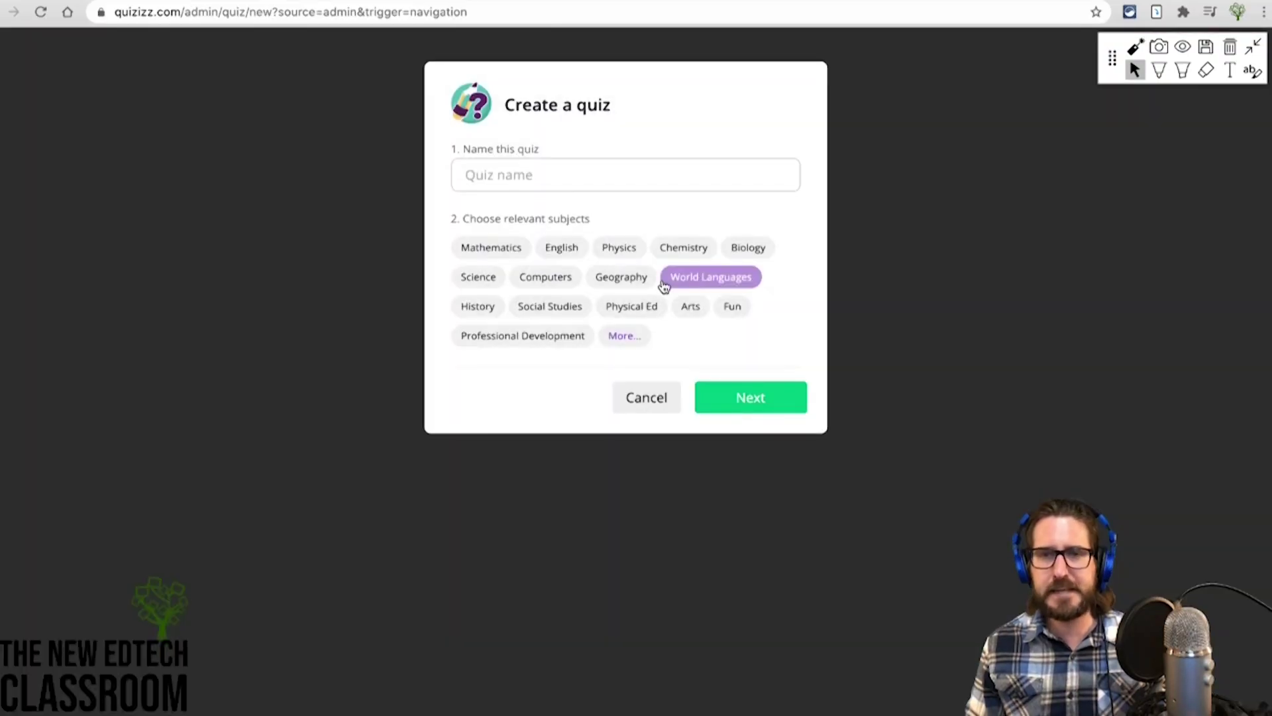
click(599, 169)
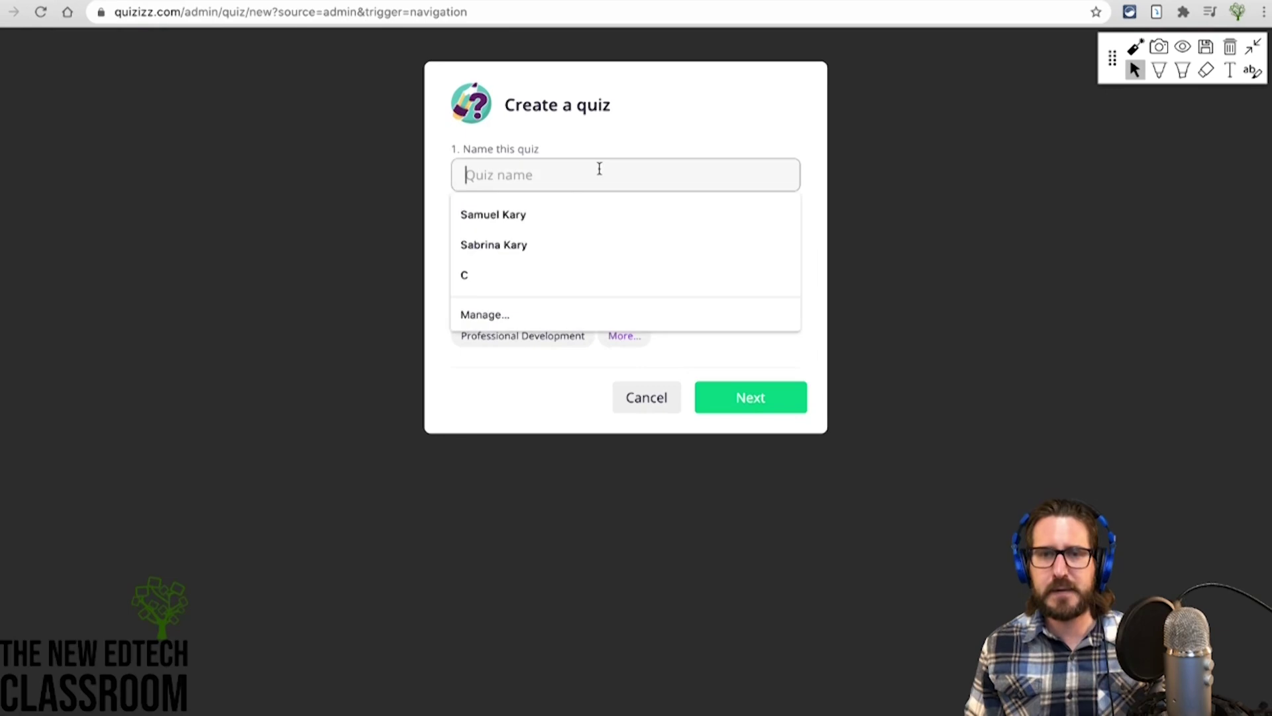
click(638, 398)
Open the Recreational Activities quiz under Health and PE and show its live quiz options.
scroll(198, 421, down, 10)
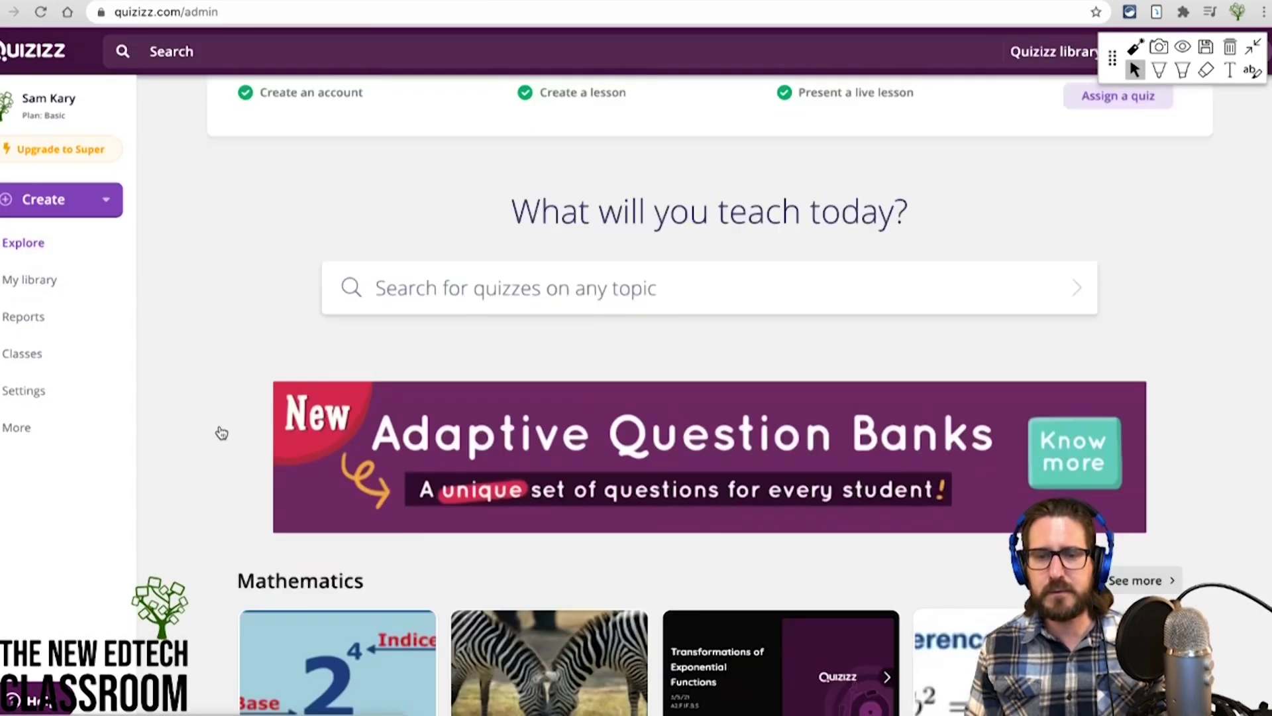
scroll(181, 378, down, 20)
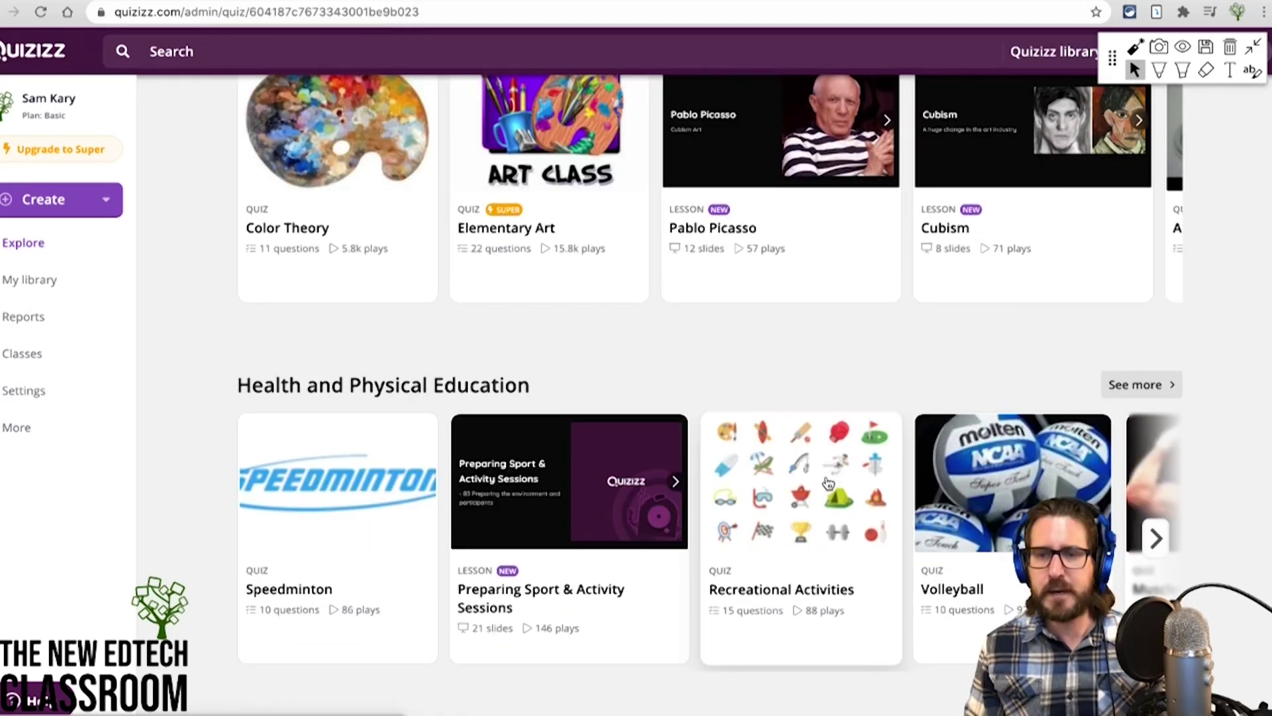
click(827, 483)
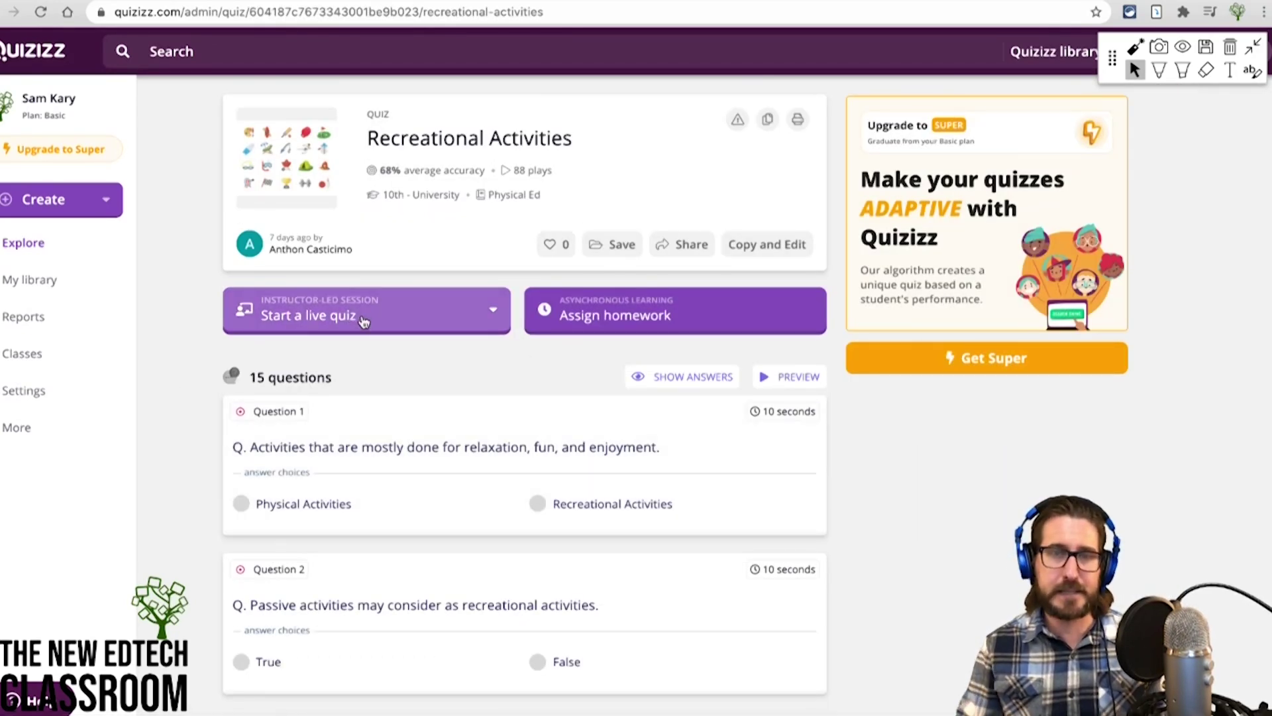
scroll(363, 322, down, 2)
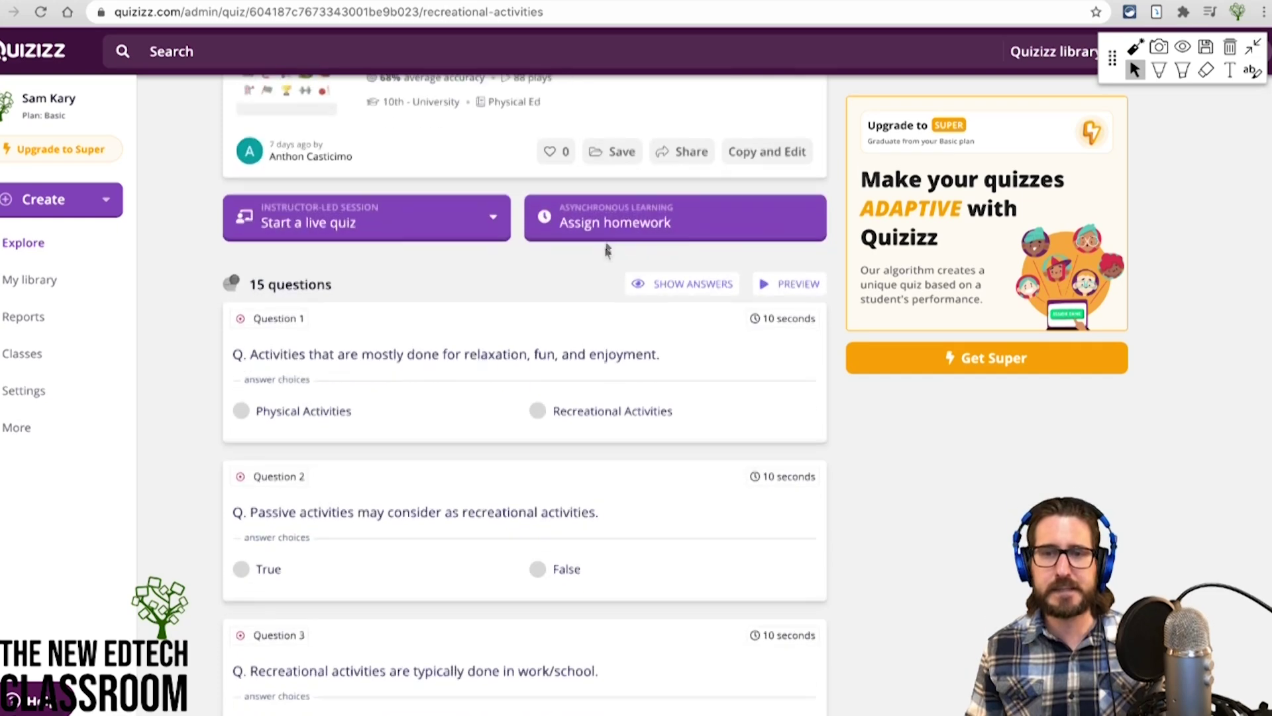
scroll(431, 317, up, 2)
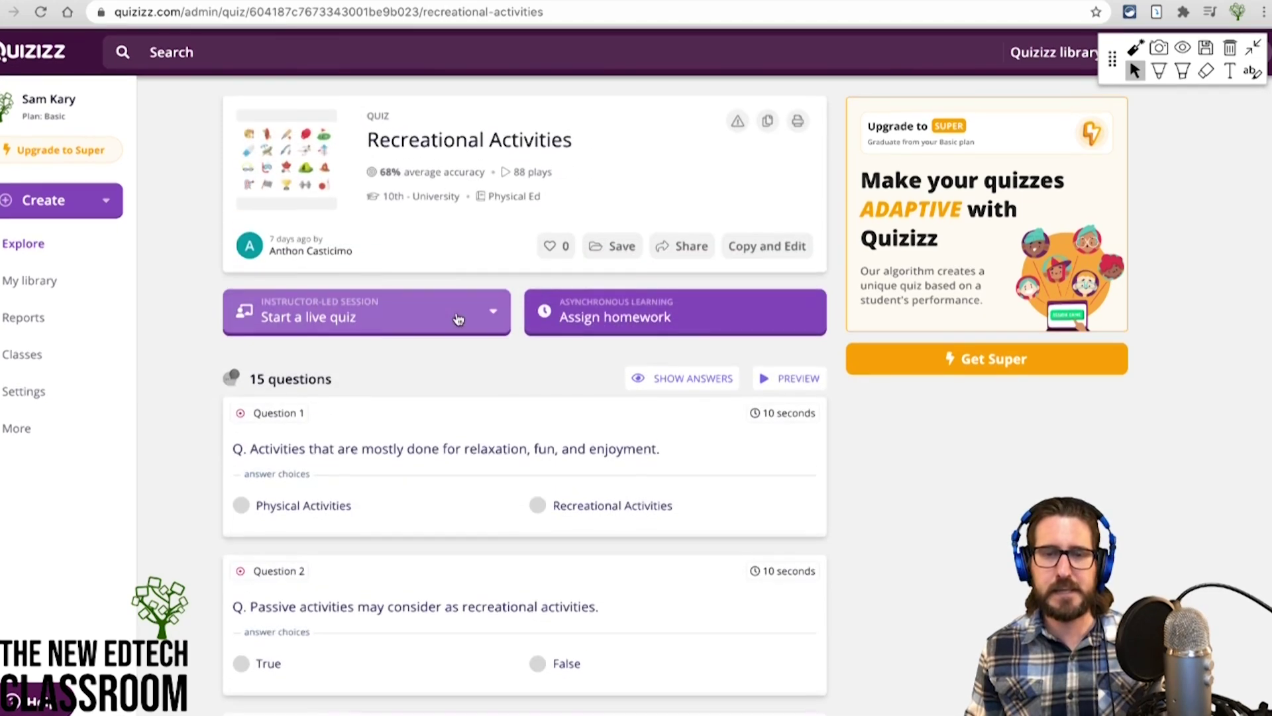
click(320, 318)
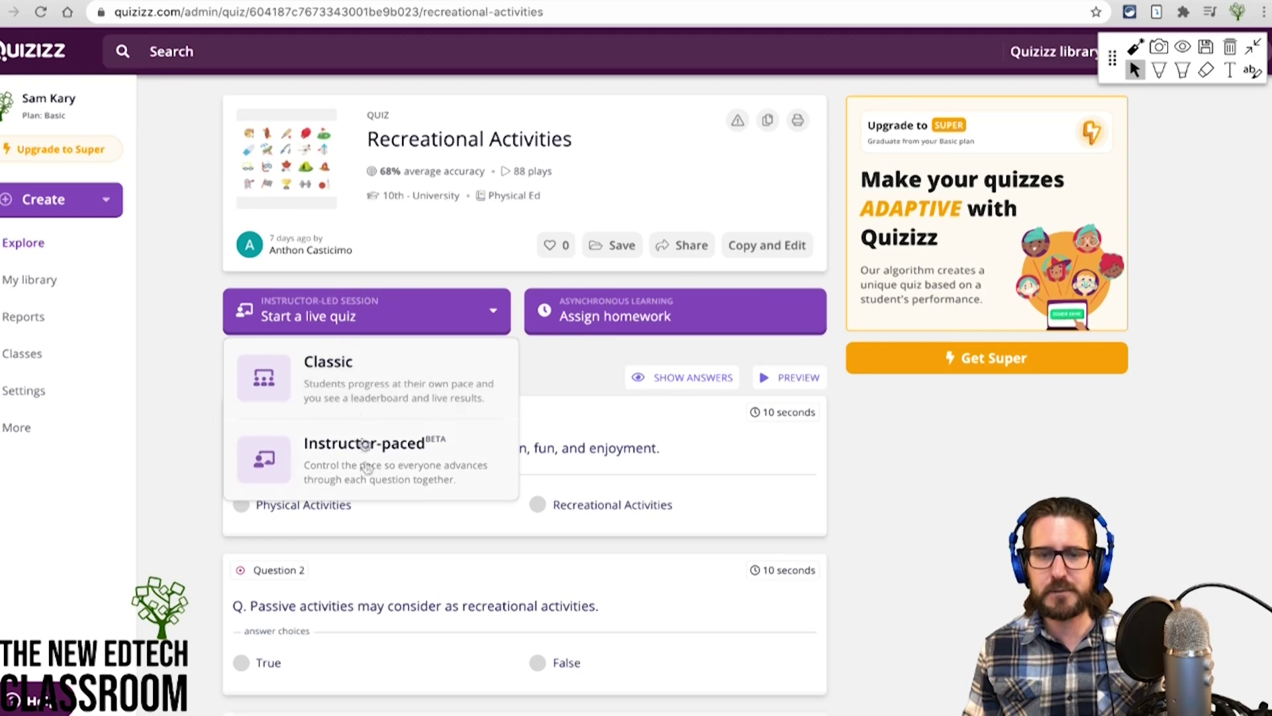
Launch Recreational Activities as a live Classic quiz and load joinmyquiz.com in the student window.
click(360, 377)
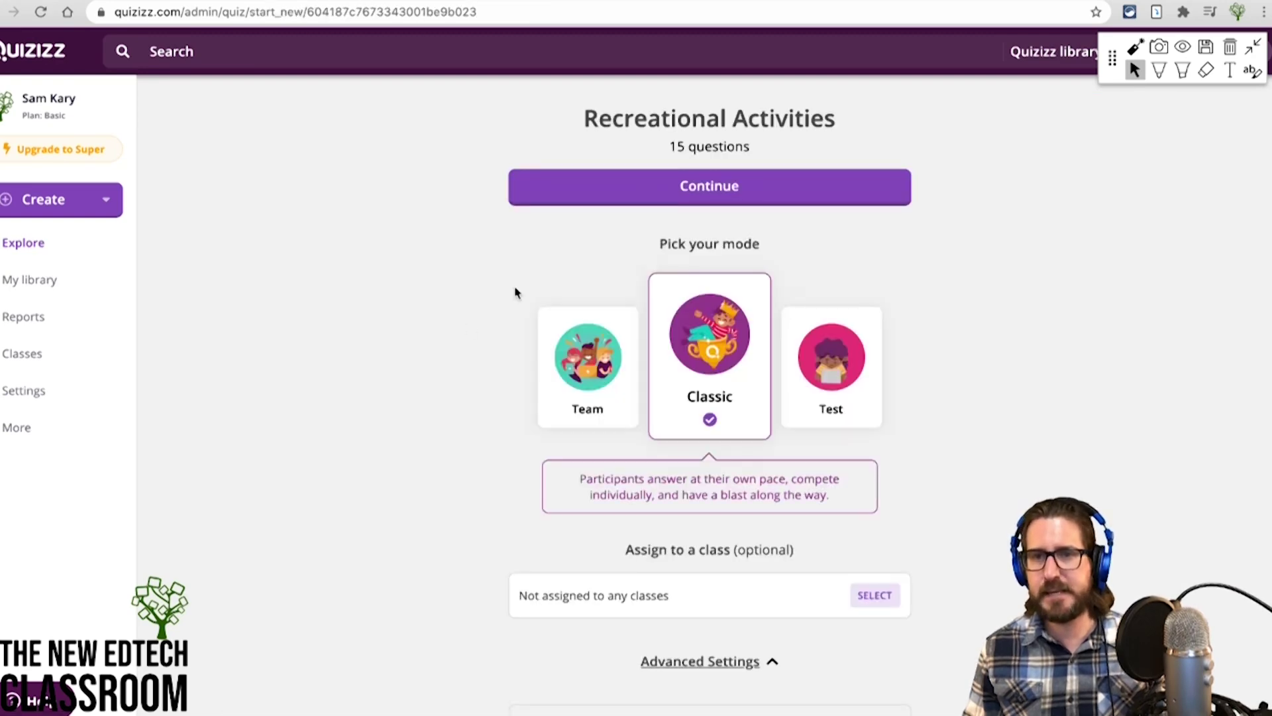
click(736, 195)
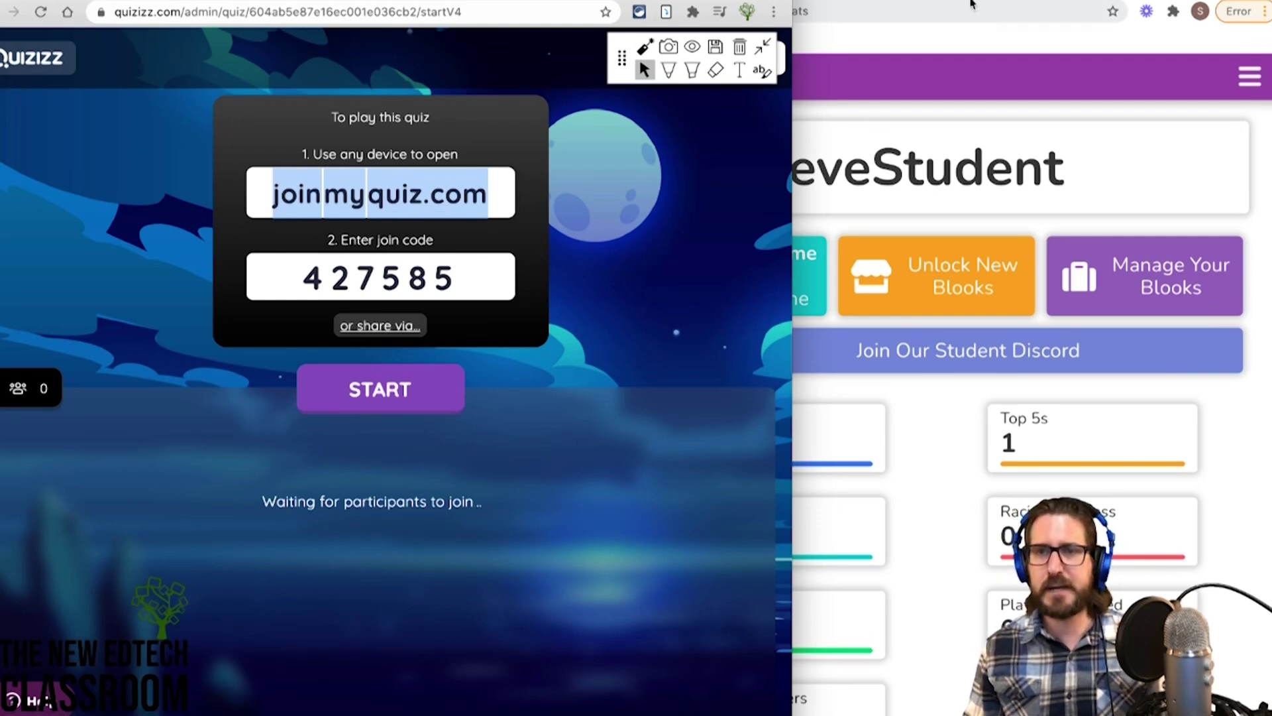
click(910, 29)
click(905, 11)
key(ctrl+t)
text(joinmyquiz.com)
key(Return)
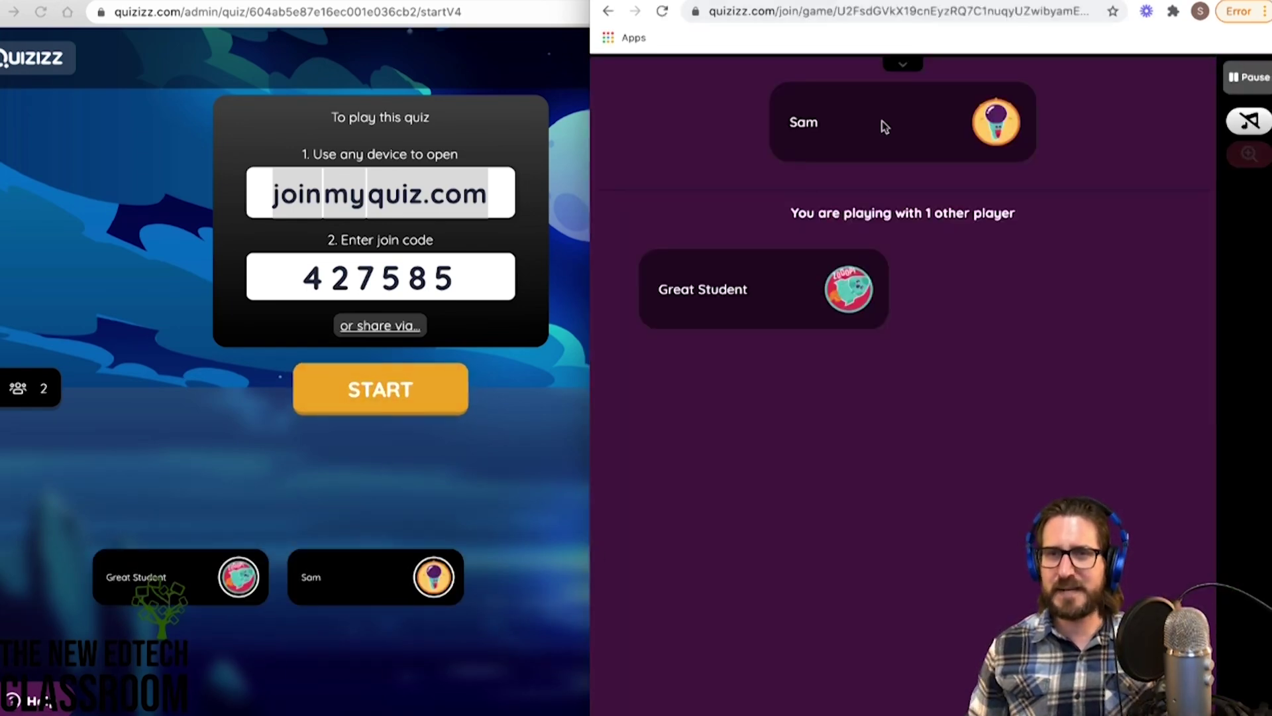
drag(590, 332, 615, 331)
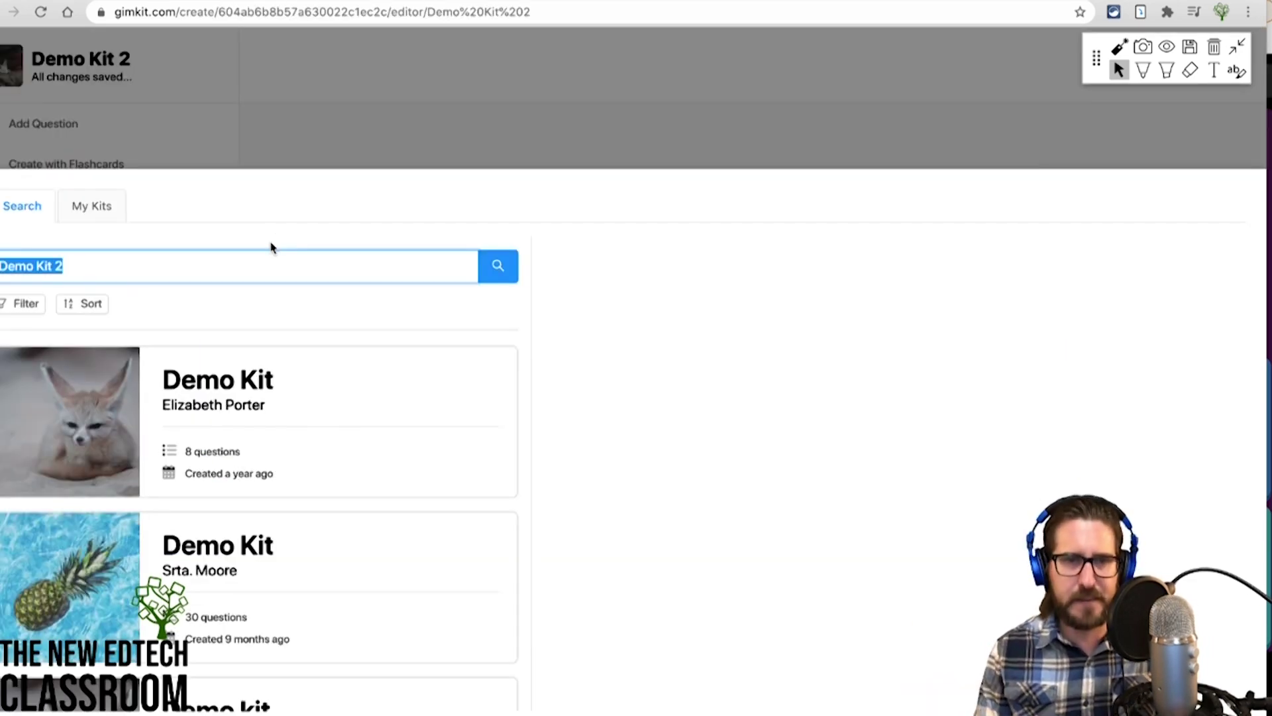
Search the question bank for 'geog', add all of a Geography kit's questions, and finish Demo Kit 2.
text(geog)
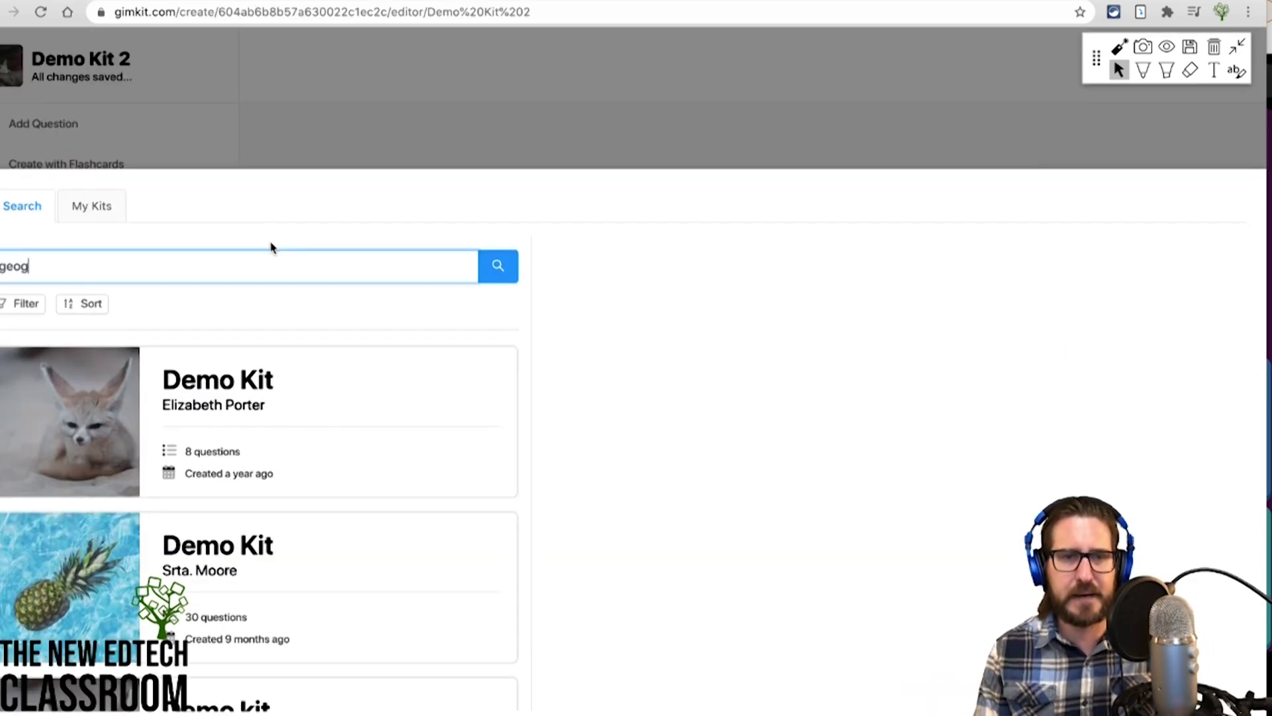
key(Return)
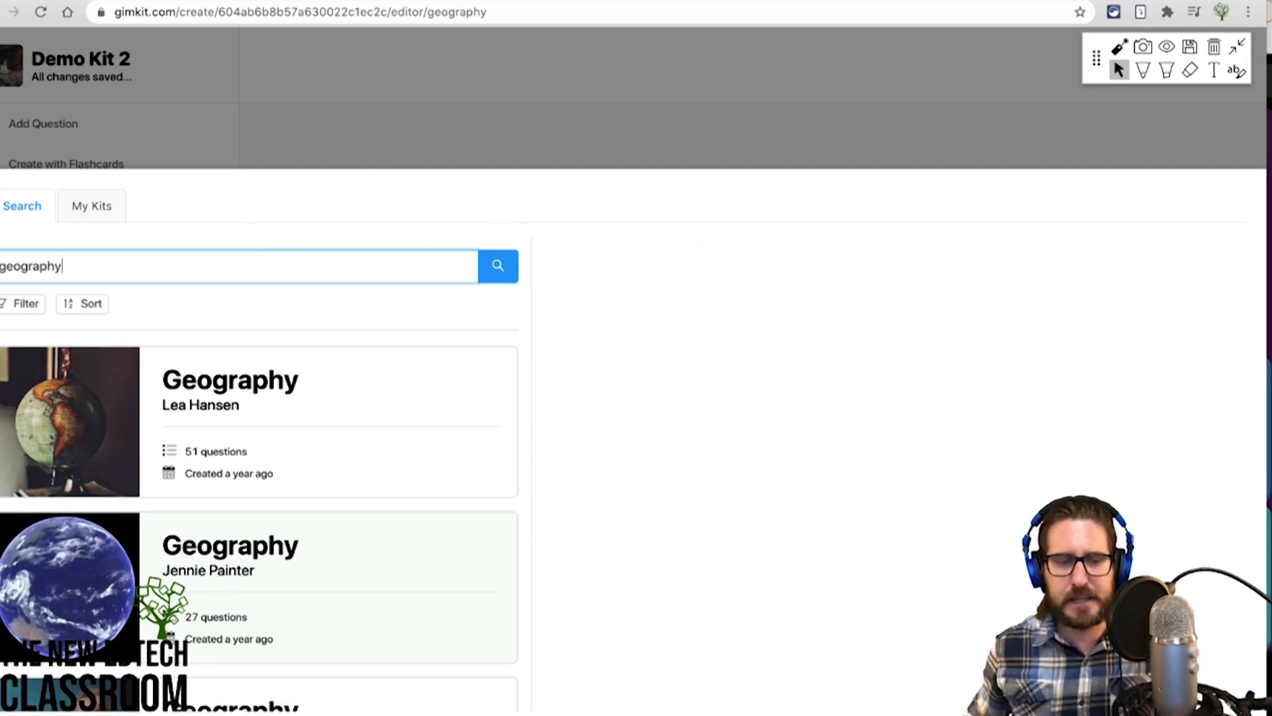
click(328, 587)
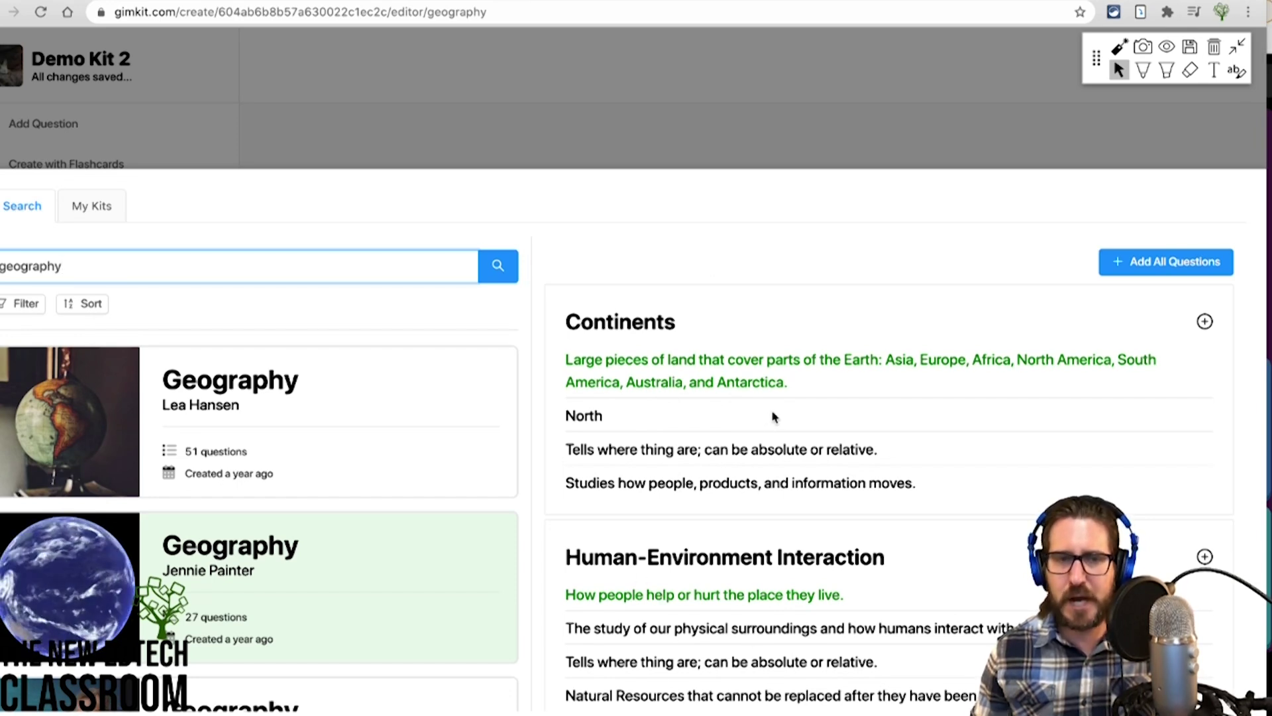
click(1134, 263)
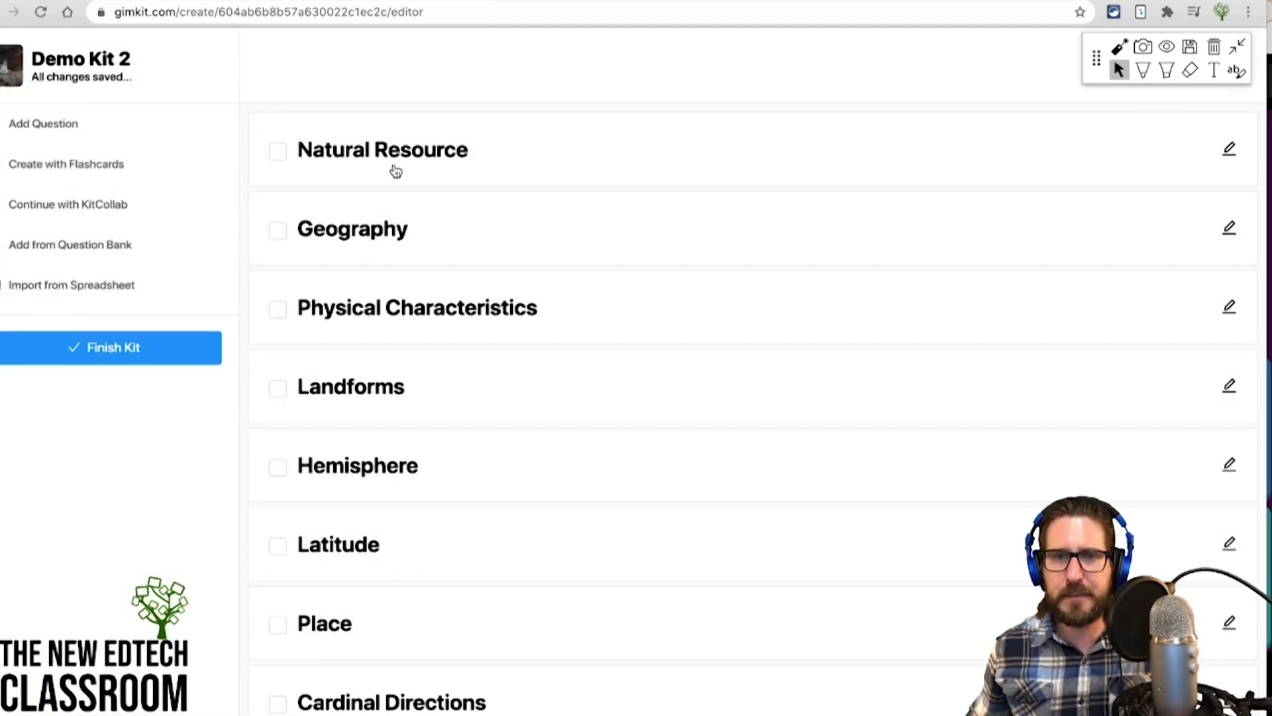
click(139, 354)
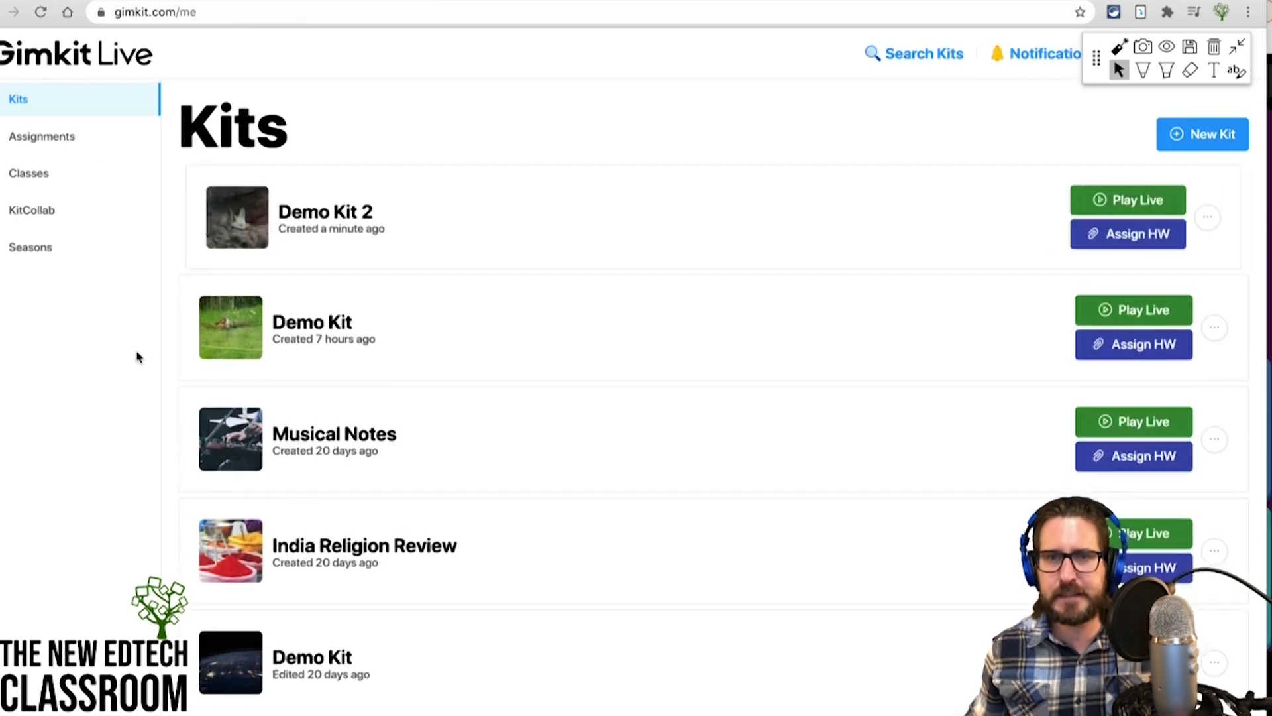
Host Demo Kit 2 as a live game in the Infinity Stones mode.
click(1145, 203)
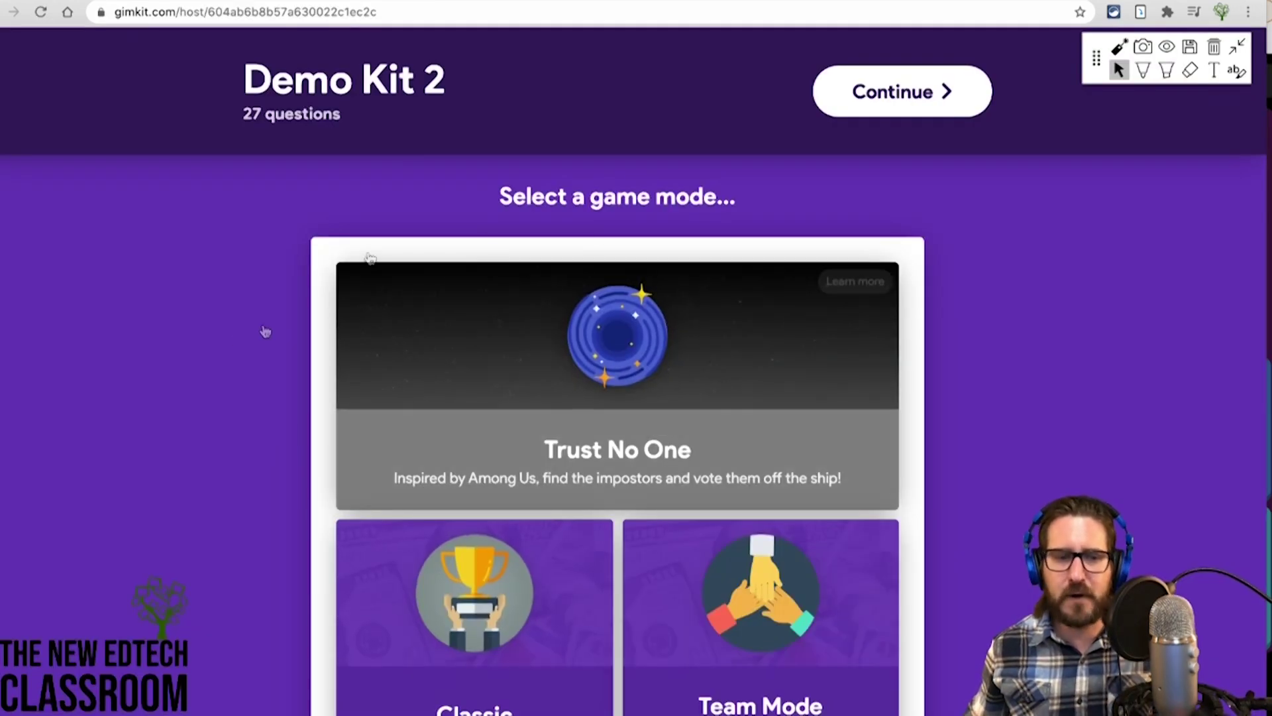
scroll(261, 351, down, 12)
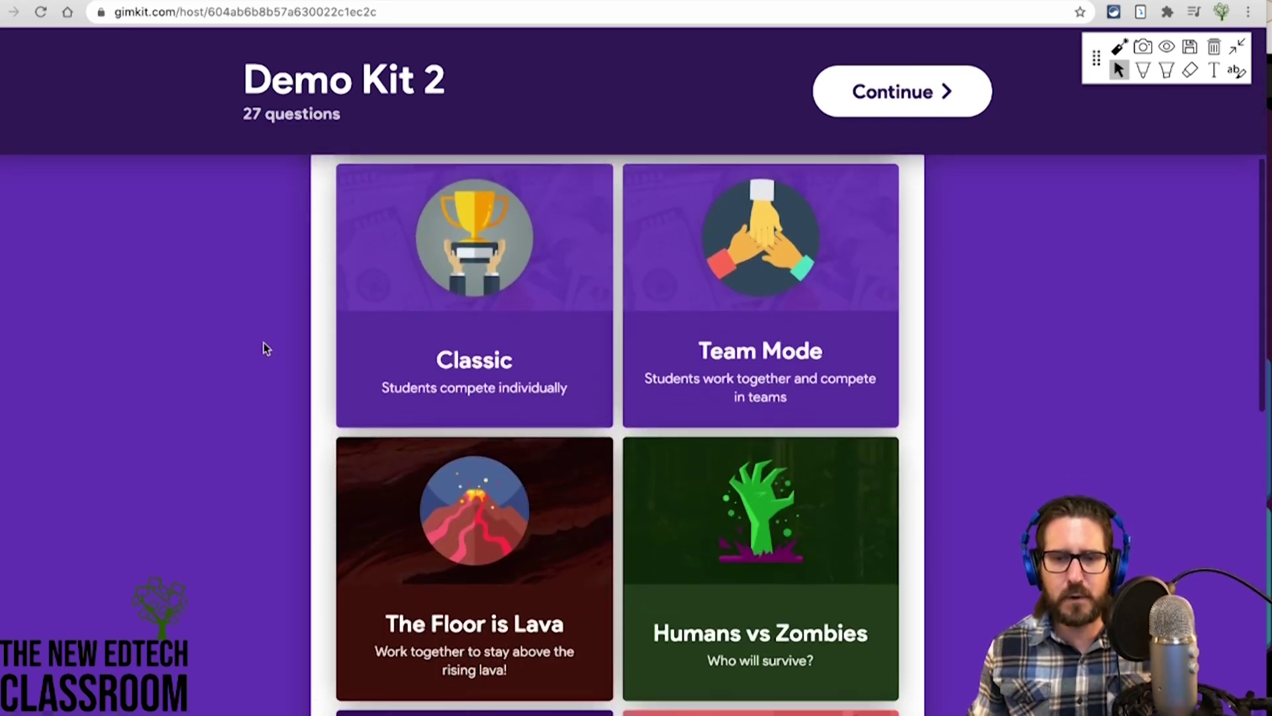
scroll(266, 348, down, 2)
scroll(275, 337, up, 8)
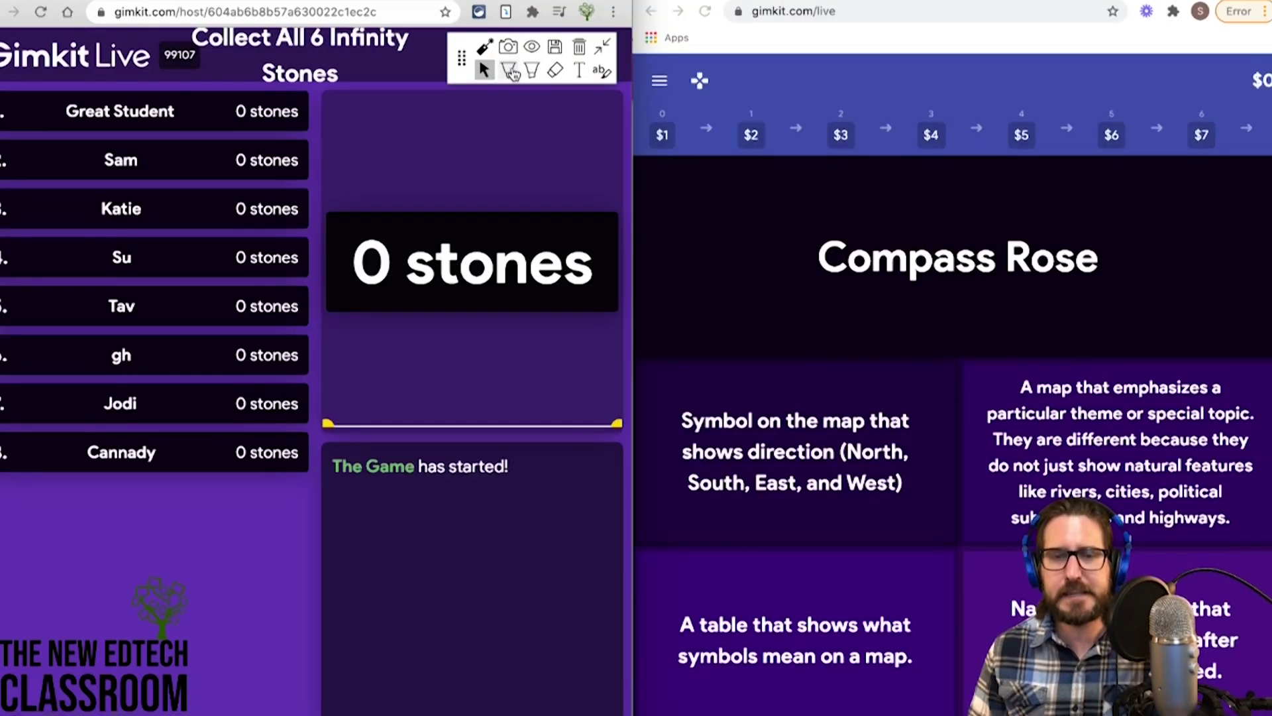
Circle the player leaderboard in red, then answer a question and open the Shop as the student.
click(509, 70)
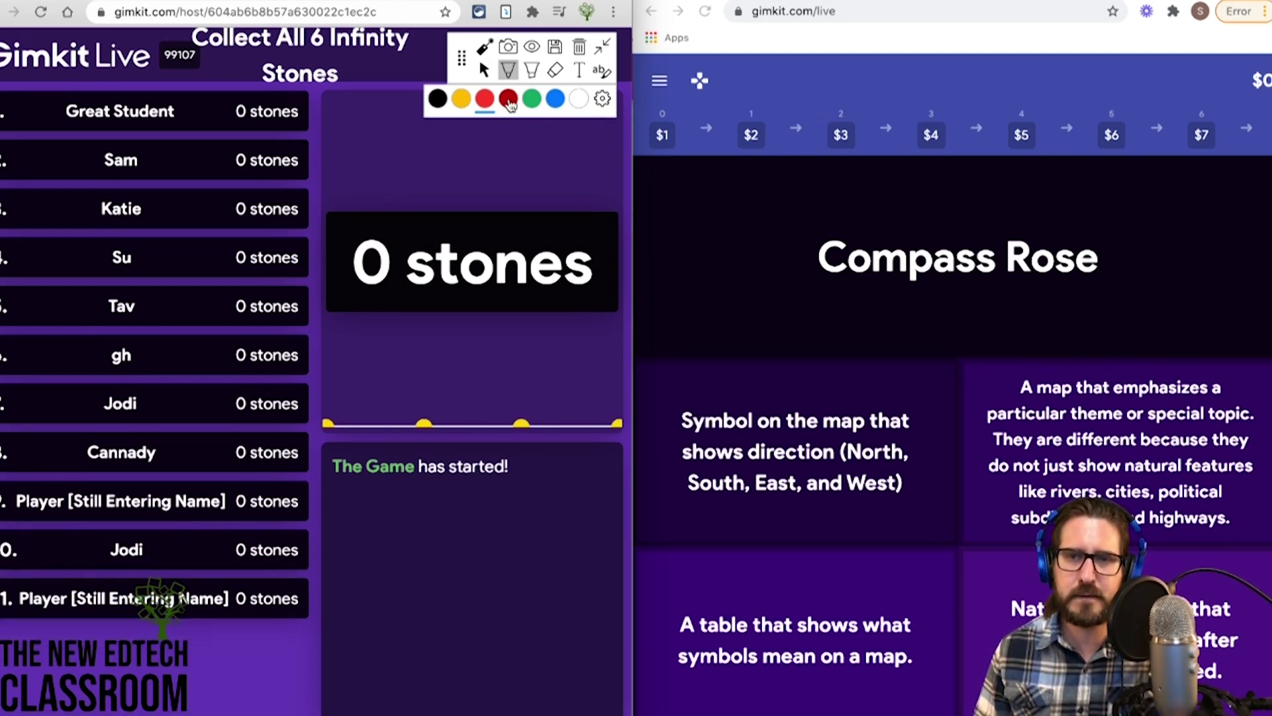
click(898, 223)
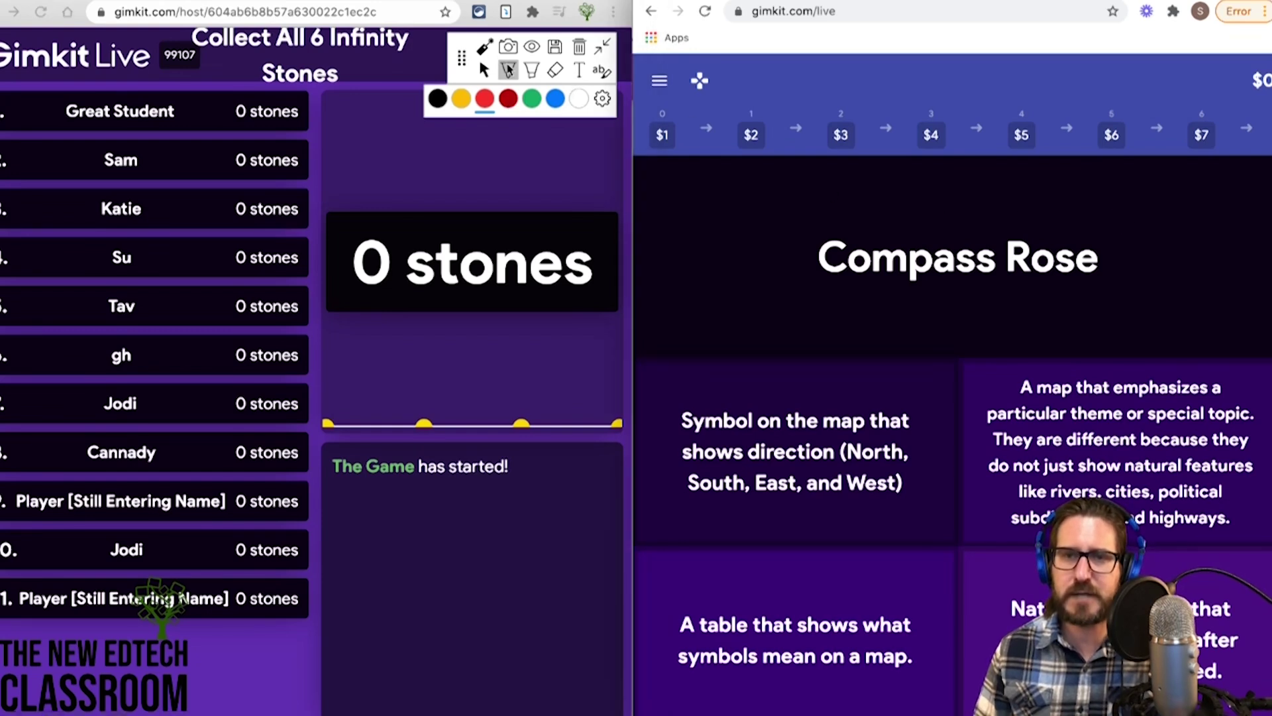
click(508, 69)
click(954, 193)
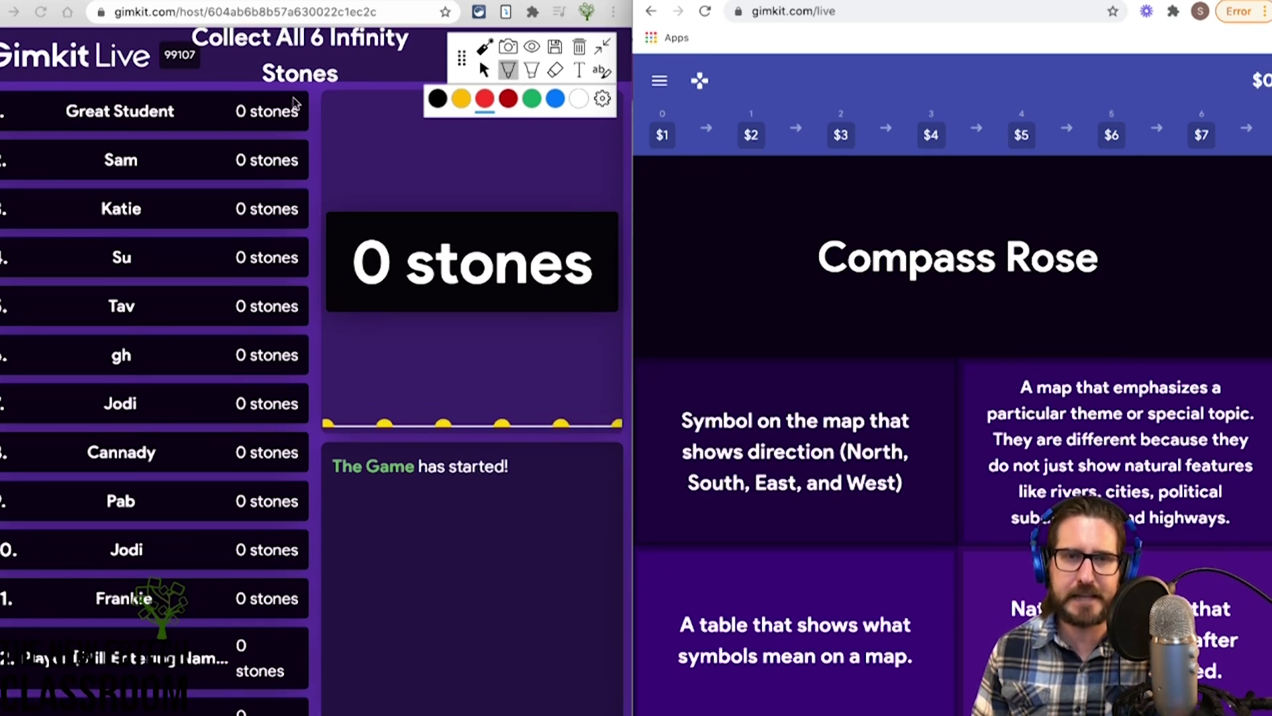
click(199, 110)
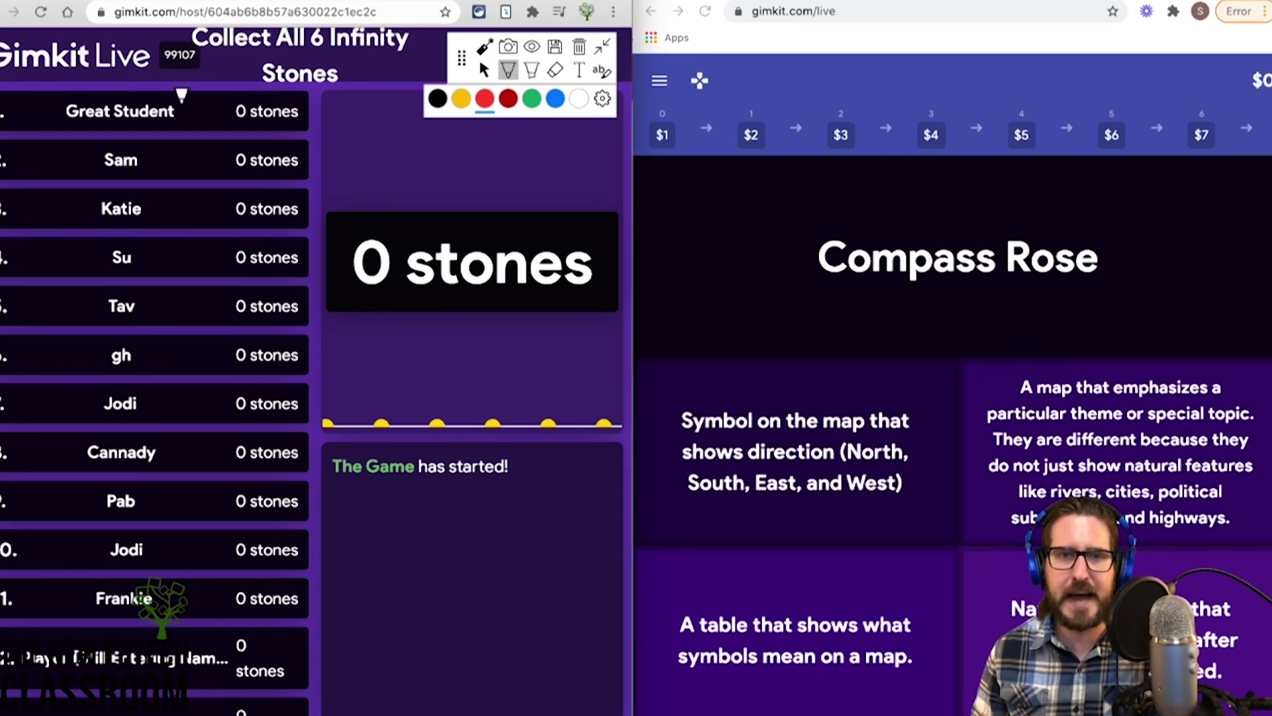
mouse_move(201, 99)
mouse_down()
mouse_move(179, 84)
mouse_move(47, 91)
mouse_move(14, 504)
mouse_move(90, 656)
mouse_move(251, 293)
mouse_move(185, 50)
mouse_up()
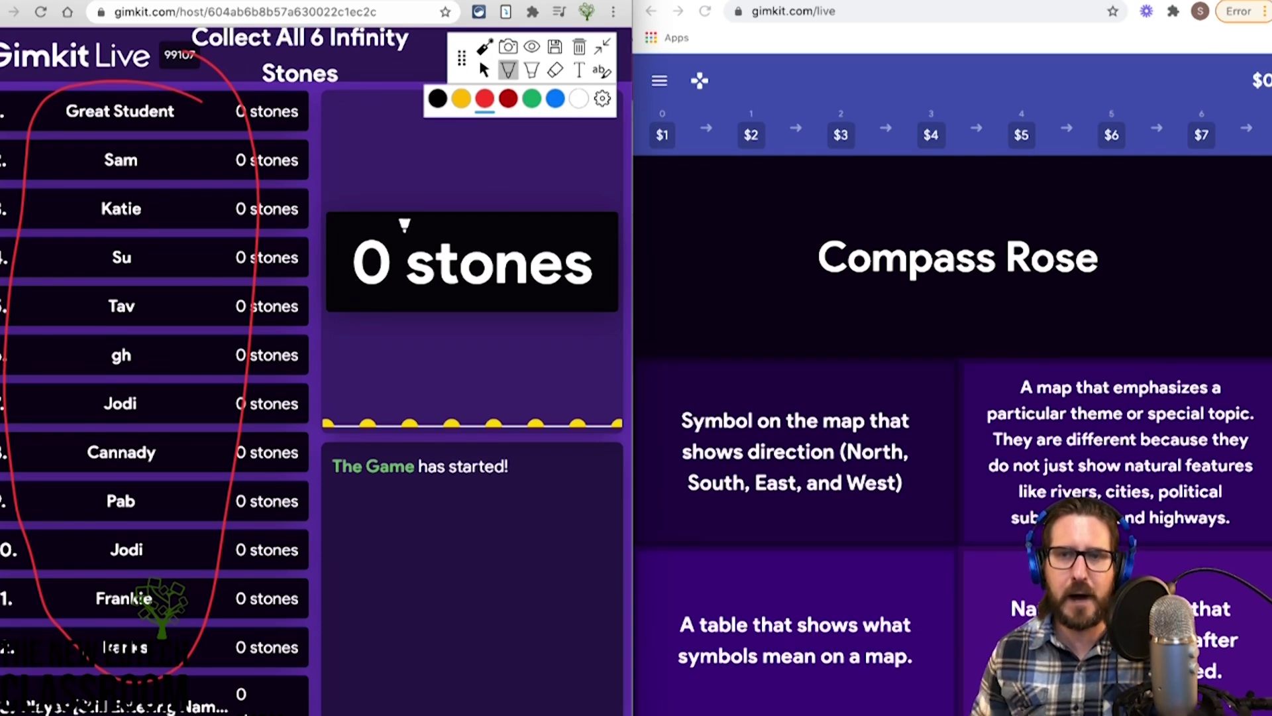
click(941, 385)
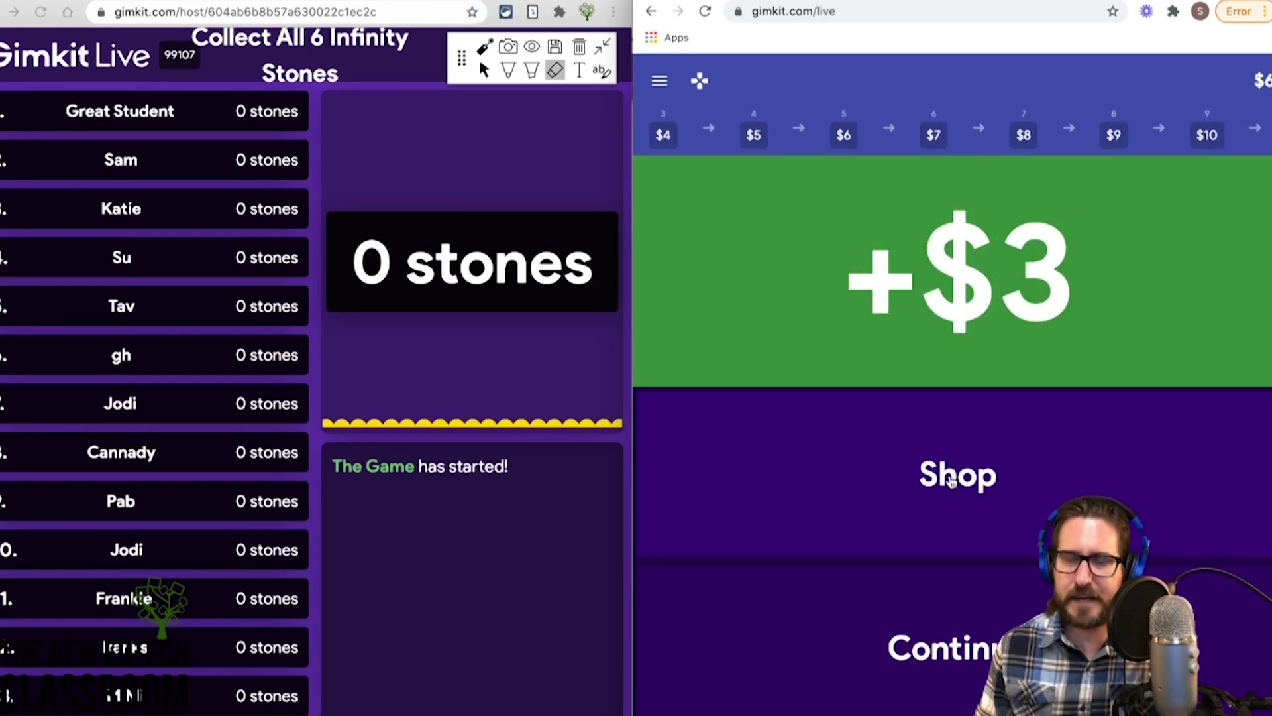
click(951, 481)
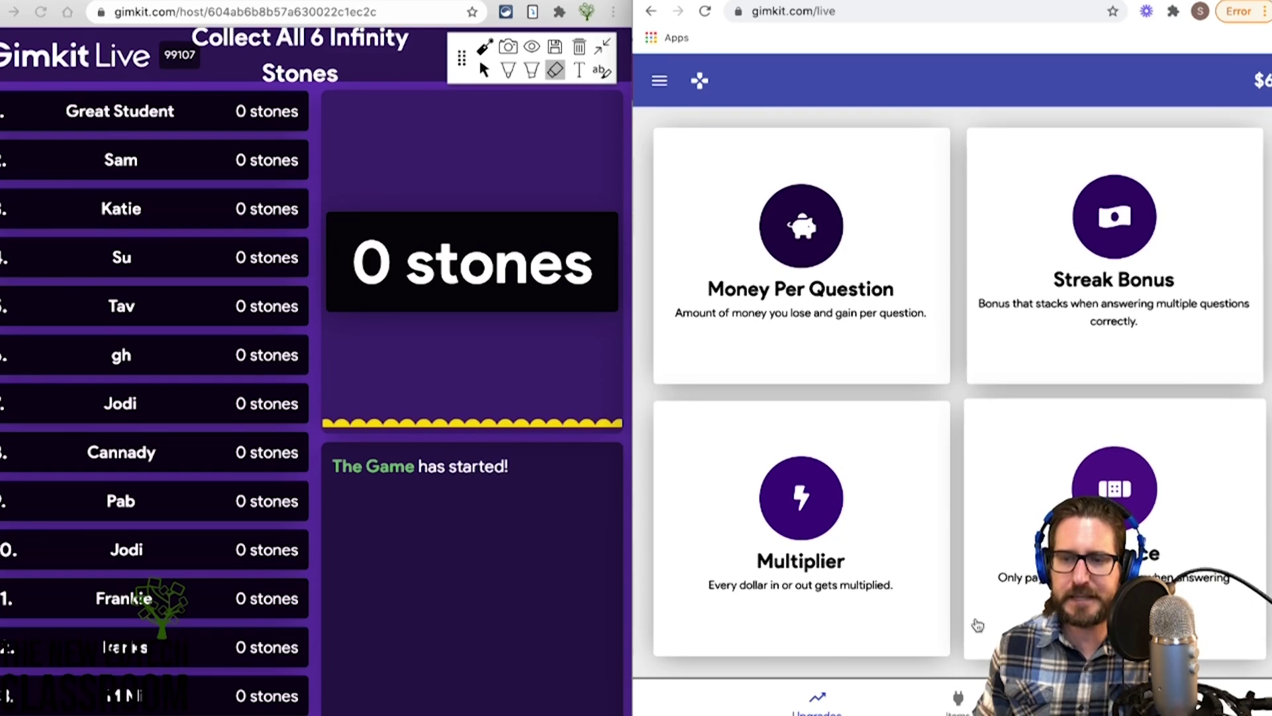